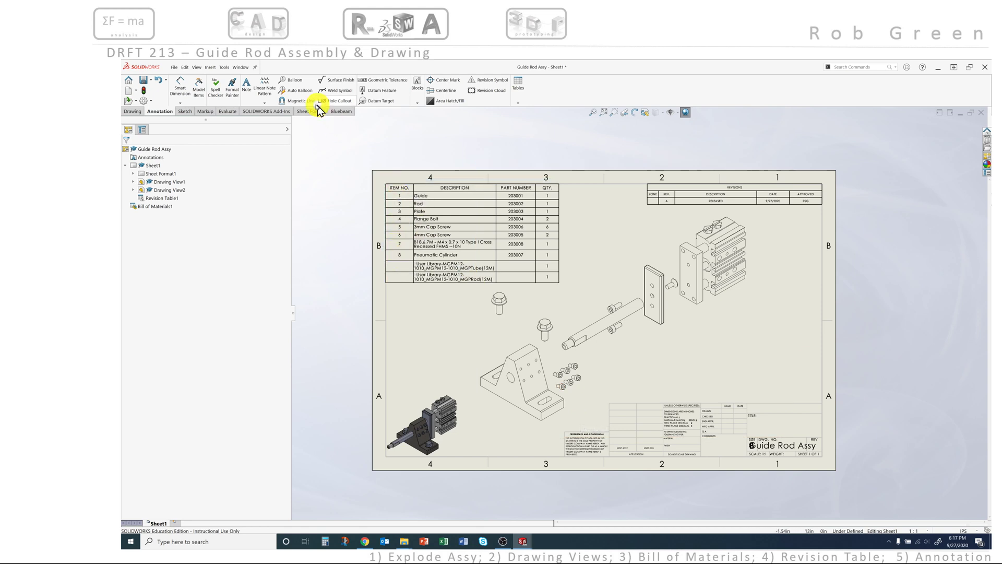
# Step: Auto Balloon the exploded view, trying bottom-row and left-column layouts before choosing a right column
pyautogui.click(301, 93)
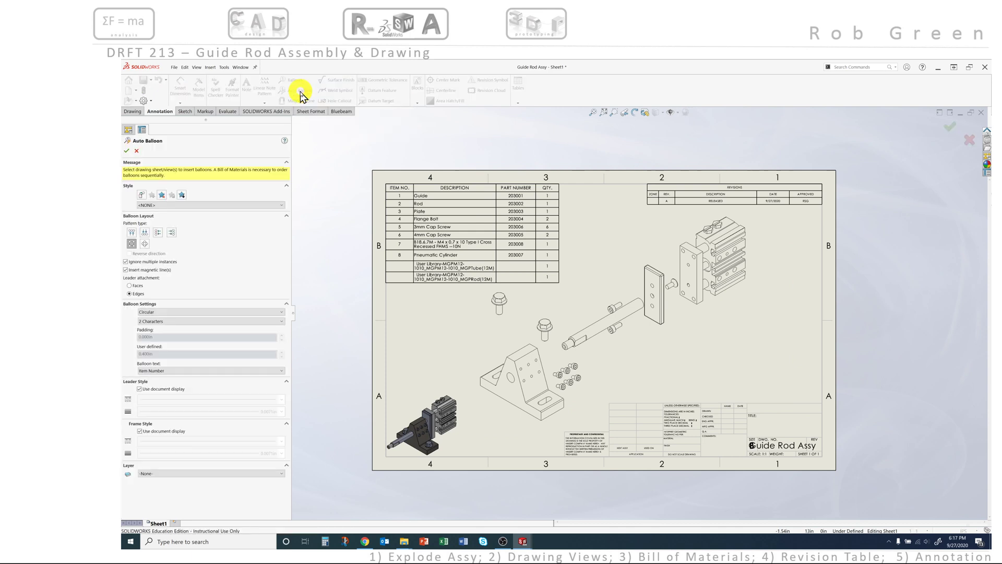
pyautogui.click(607, 278)
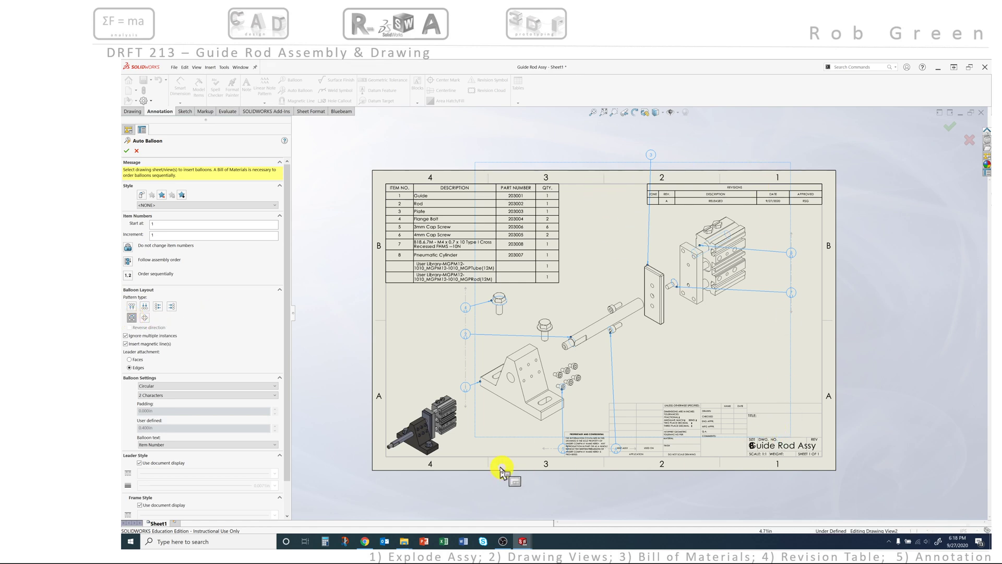
pyautogui.click(144, 307)
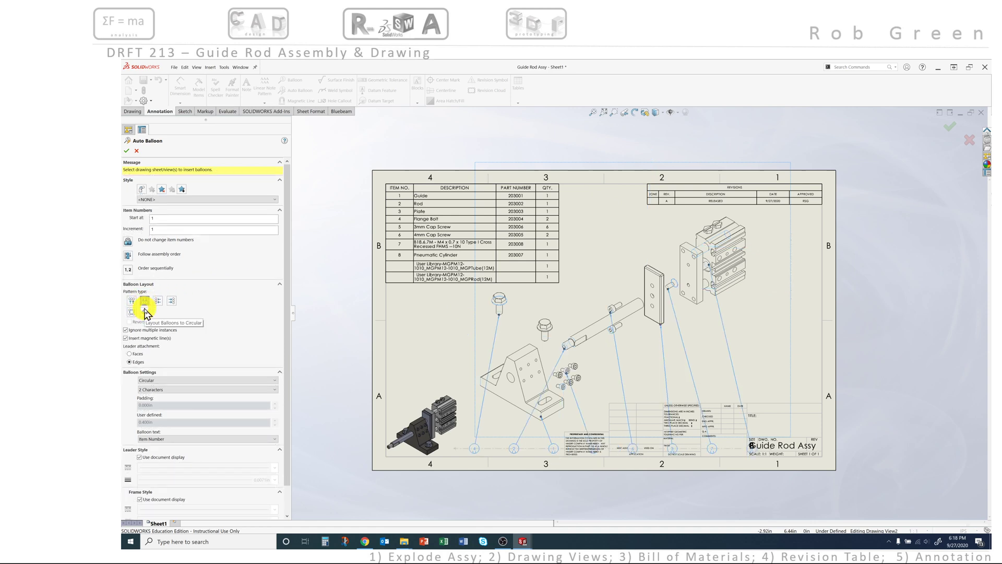
pyautogui.click(159, 302)
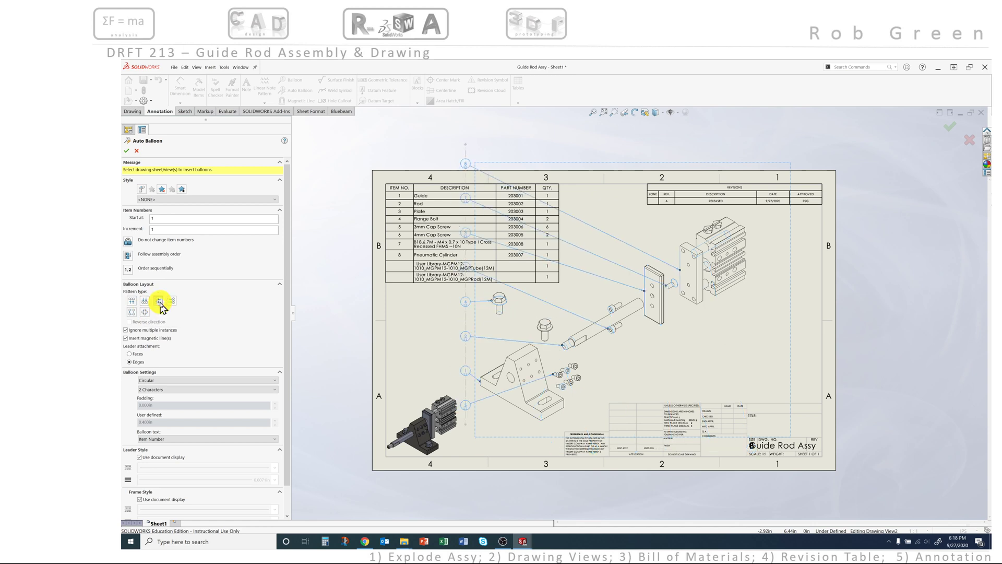
pyautogui.click(172, 301)
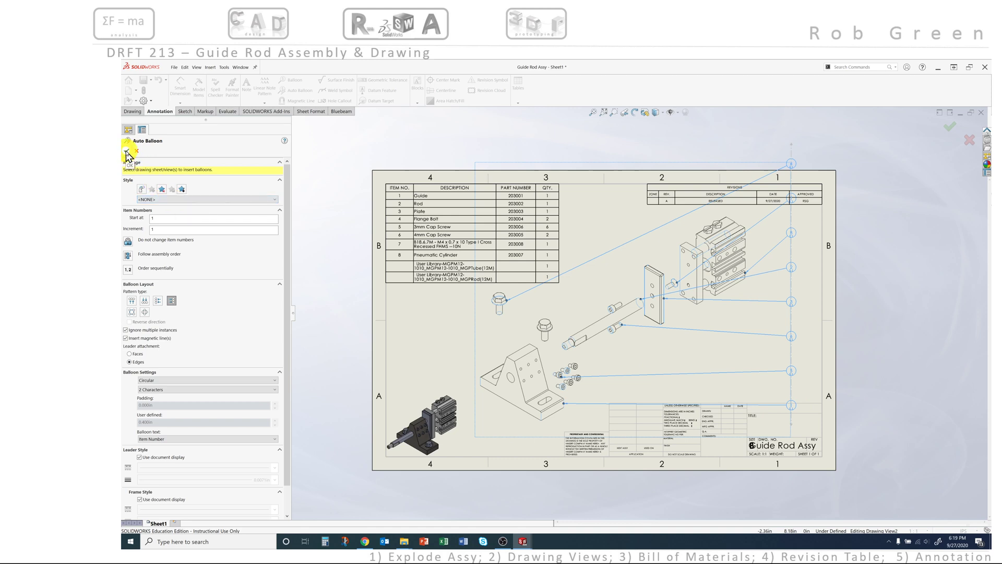
# Step: Accept the auto balloons and drag the balloon stack left into the middle of the exploded view
pyautogui.click(127, 151)
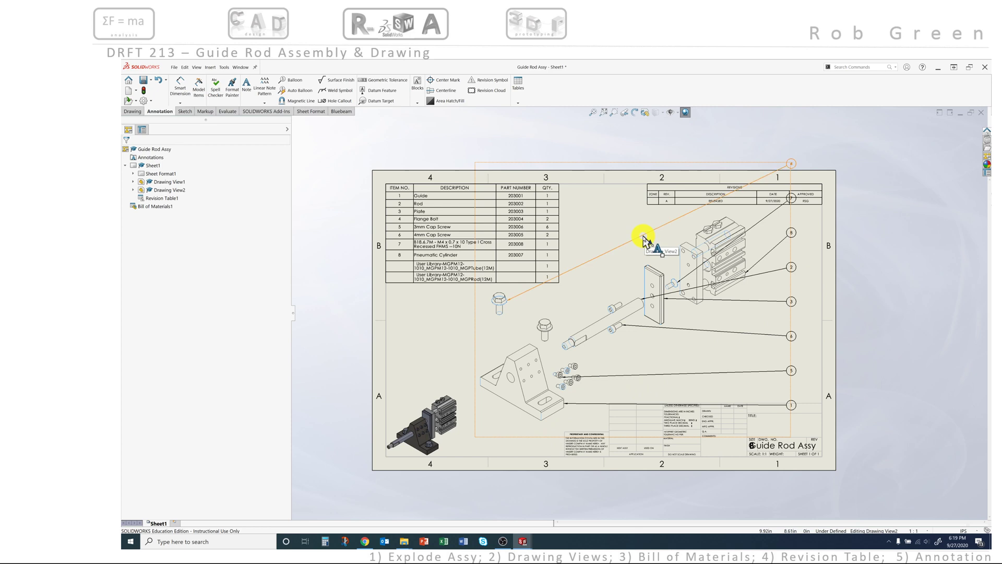
pyautogui.click(643, 240)
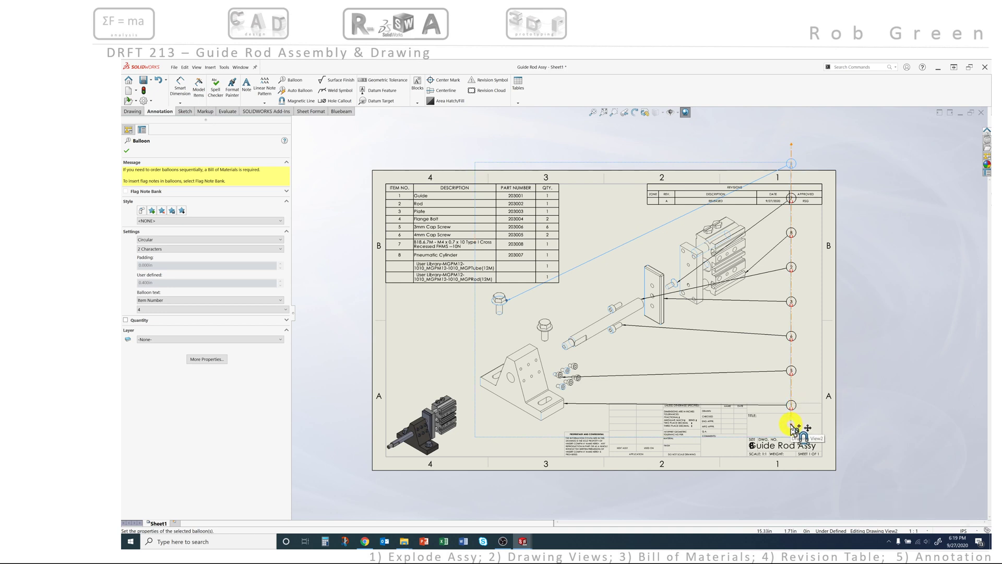
pyautogui.moveTo(792, 429); pyautogui.dragTo(587, 444)
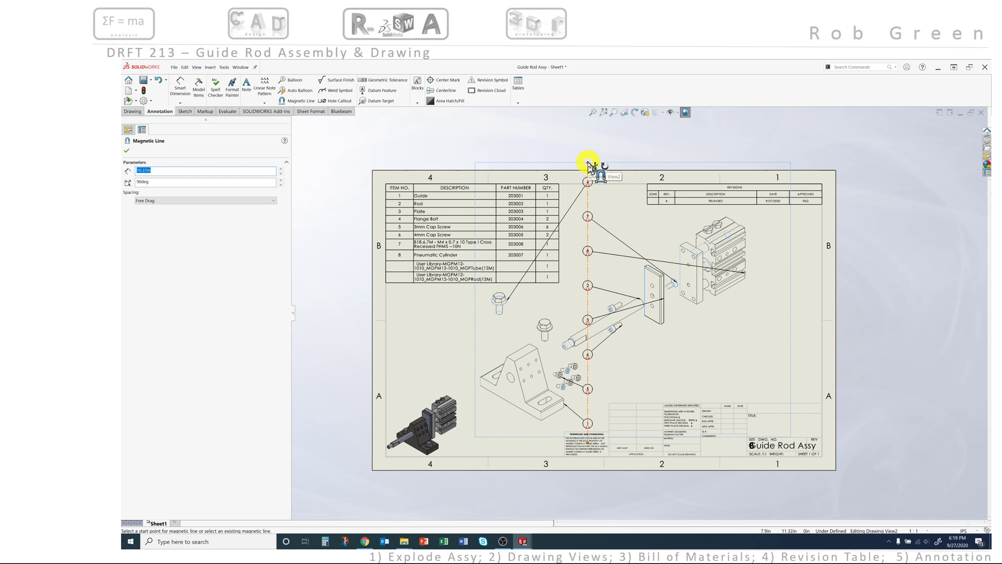
# Step: Rotate the magnetic balloon line to a 33.52° diagonal about 10.28 in long
pyautogui.moveTo(589, 165); pyautogui.dragTo(803, 268)
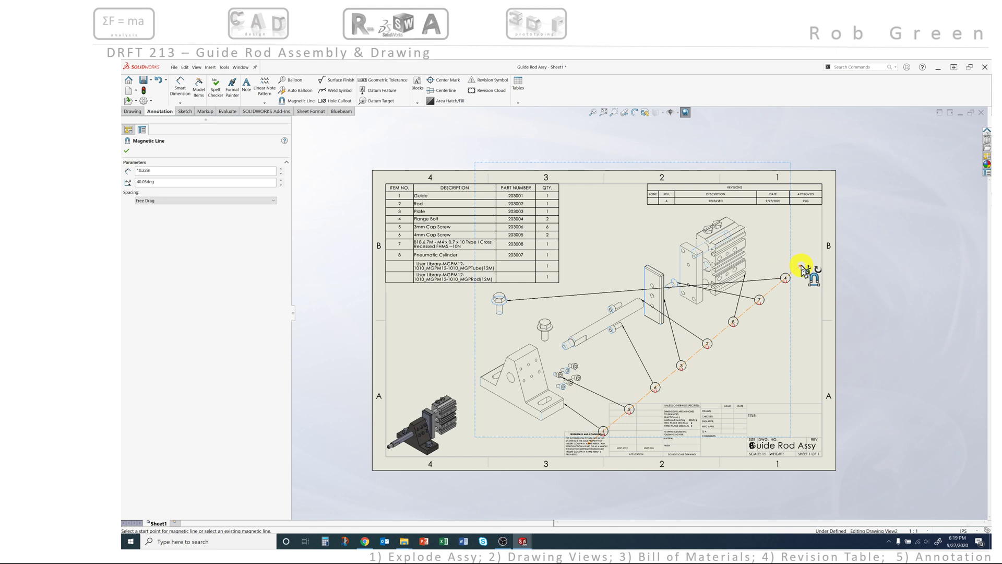
pyautogui.moveTo(803, 268)
pyautogui.mouseDown()
pyautogui.moveTo(815, 295)
pyautogui.moveTo(802, 282)
pyautogui.mouseUp()
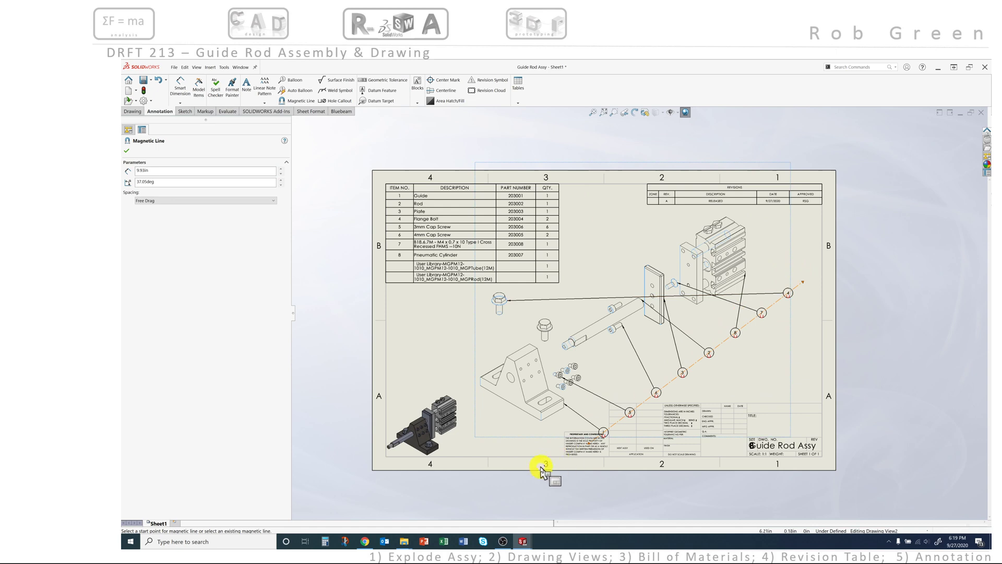
pyautogui.moveTo(594, 443); pyautogui.dragTo(571, 439)
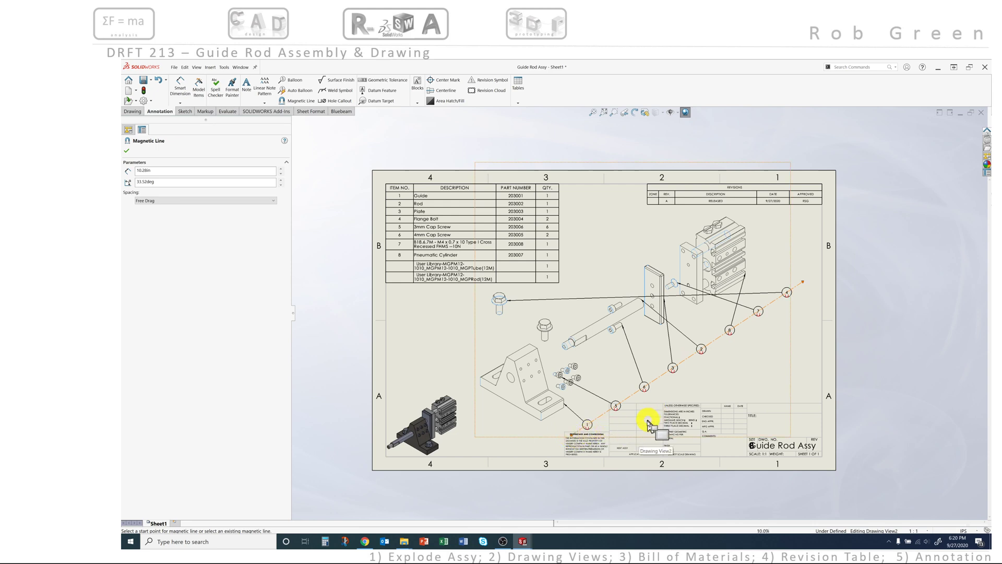
pyautogui.scroll(-3, 648, 424)
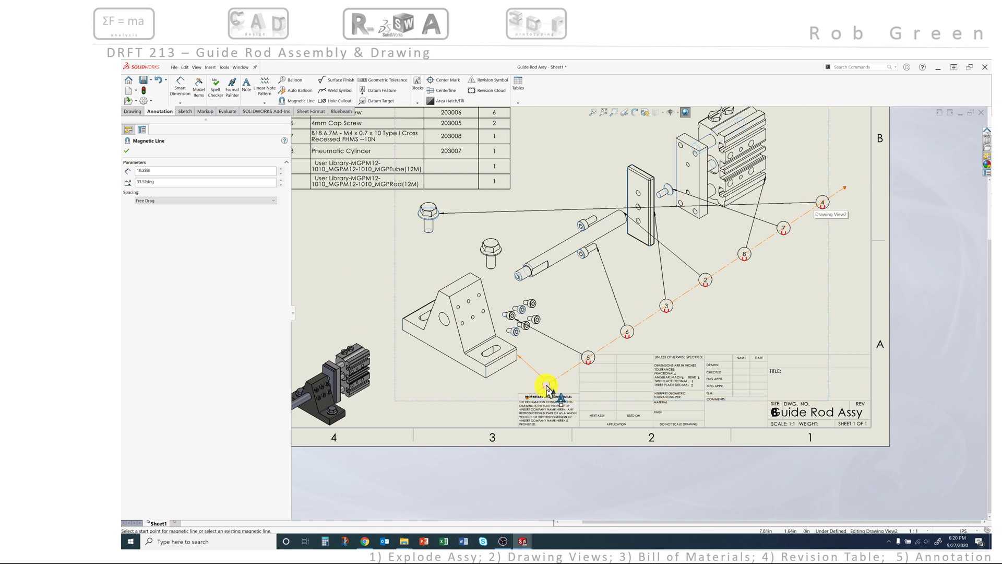
# Step: Place balloon 1 below the bracket with its leader on the bracket's bottom edge
pyautogui.moveTo(547, 386); pyautogui.dragTo(548, 383)
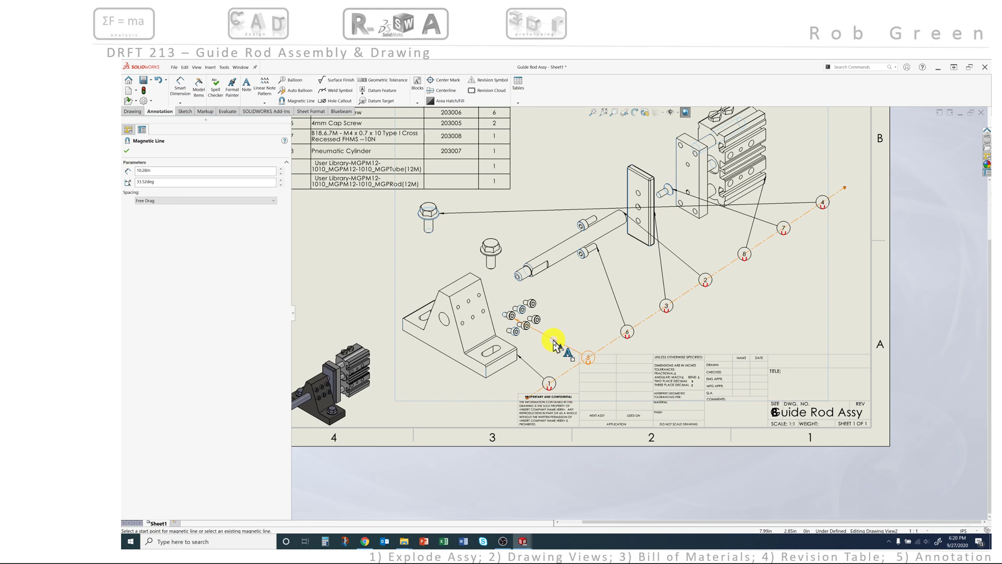
pyautogui.moveTo(588, 358); pyautogui.dragTo(619, 341)
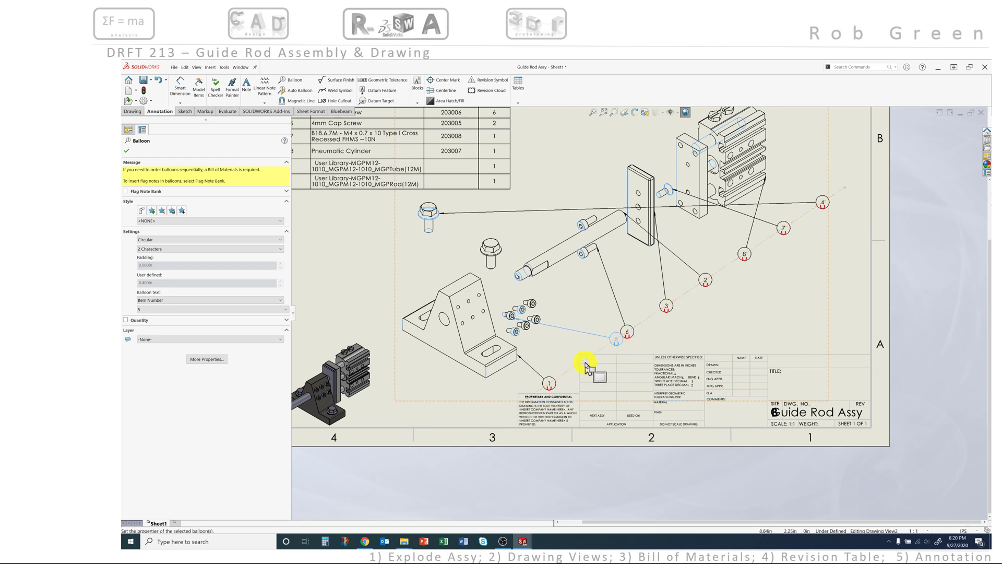
pyautogui.moveTo(556, 389); pyautogui.dragTo(525, 389)
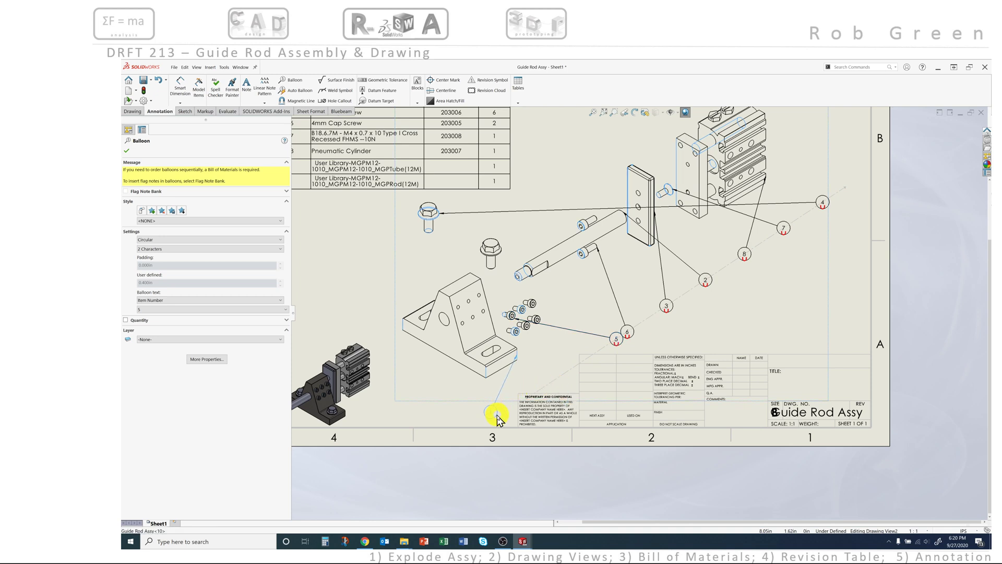
pyautogui.moveTo(497, 420); pyautogui.dragTo(496, 418)
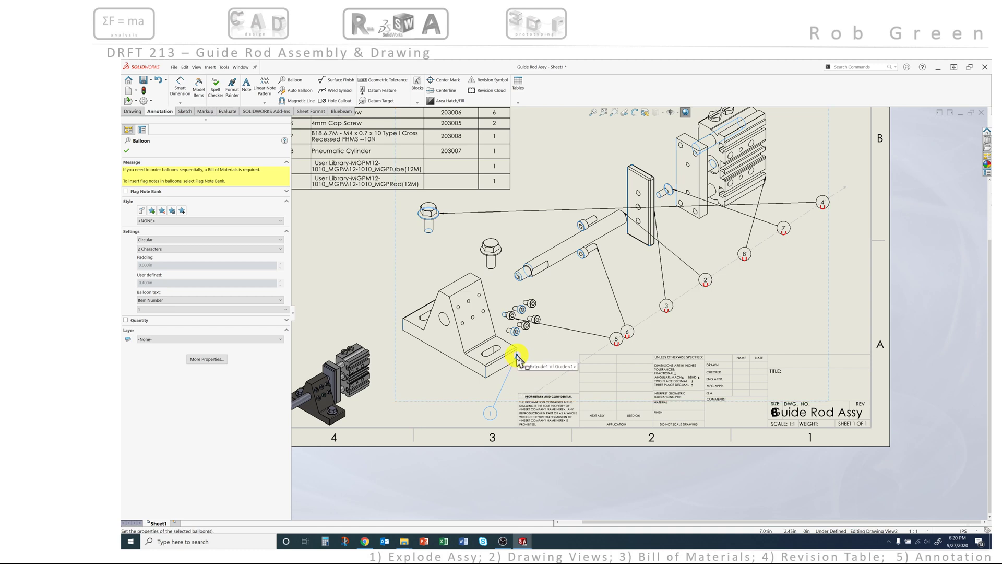
pyautogui.moveTo(516, 358); pyautogui.dragTo(473, 372)
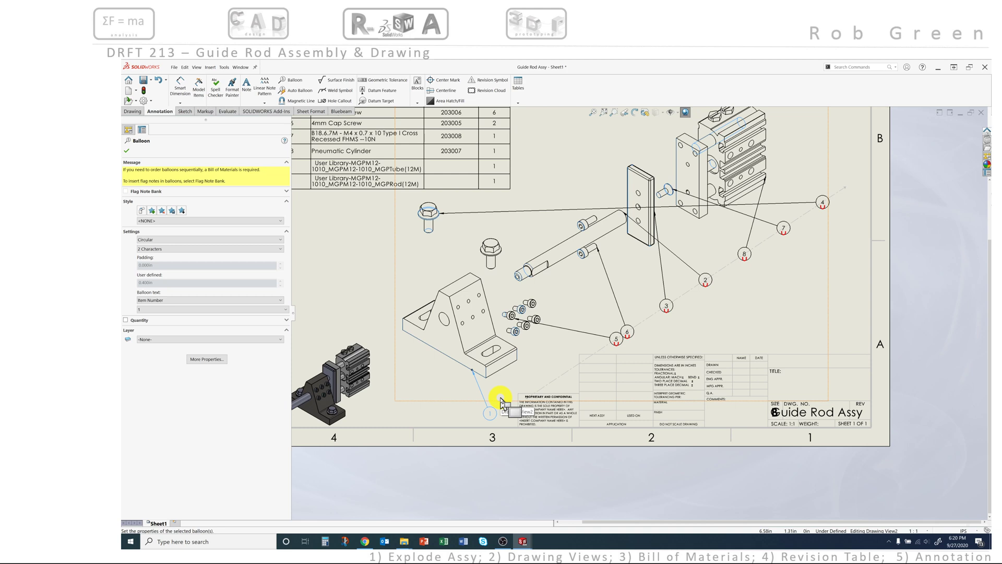
# Step: Shift the balloon line down-left with its balloons, then undo that line move
pyautogui.click(560, 328)
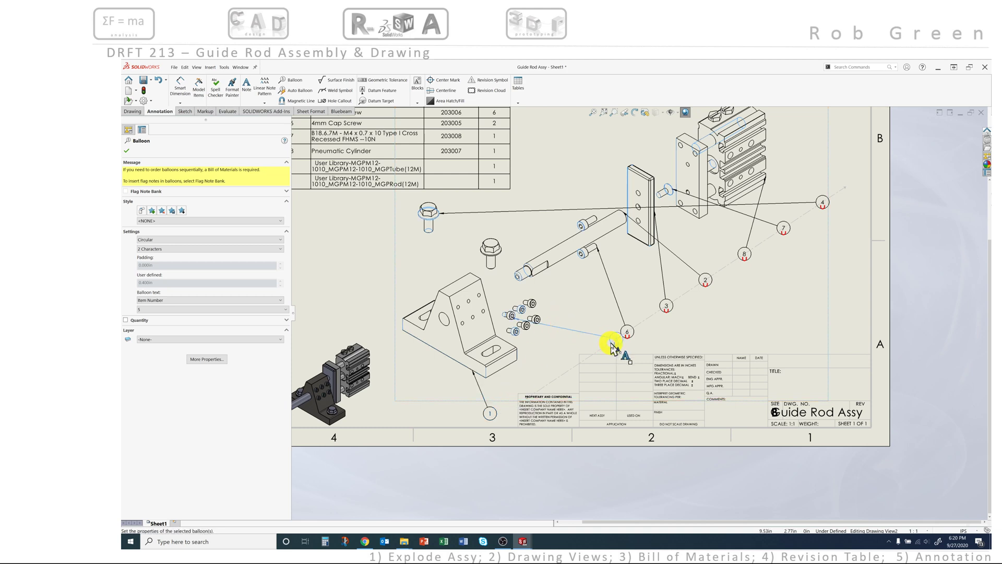
pyautogui.click(588, 358)
pyautogui.moveTo(616, 343); pyautogui.dragTo(552, 373)
pyautogui.moveTo(621, 344); pyautogui.dragTo(599, 359)
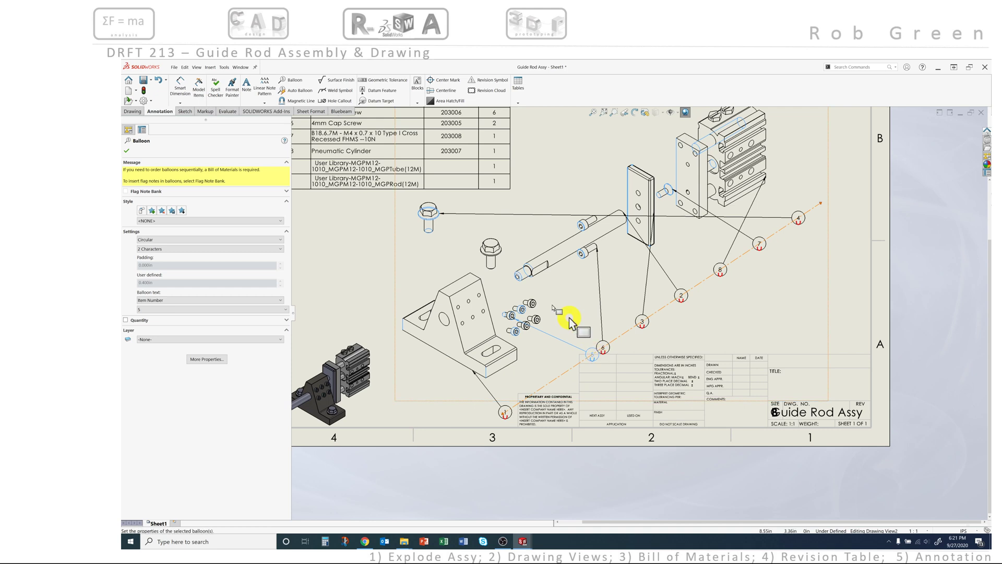
pyautogui.click(159, 81)
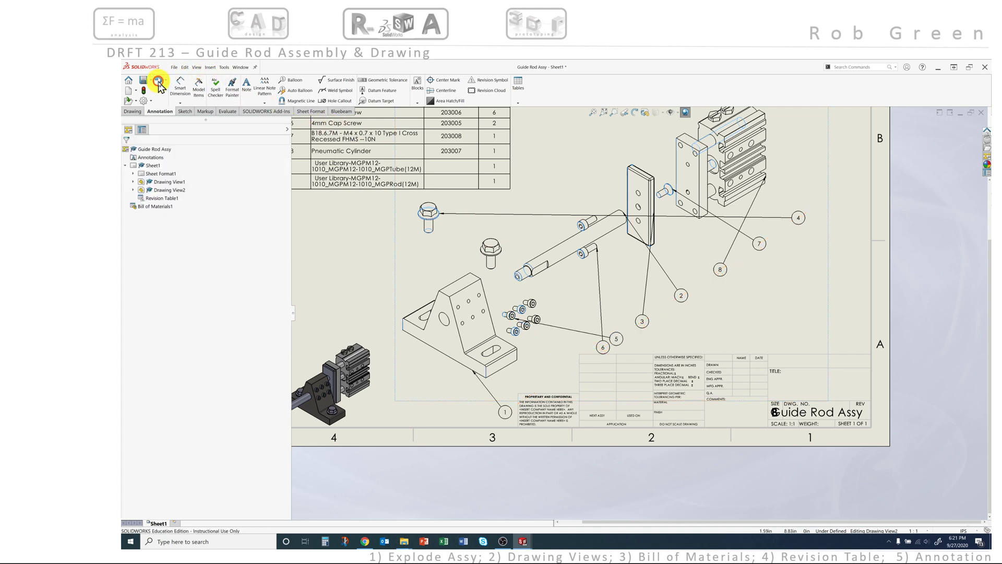
# Step: Move balloon 5 down-left toward the title block and attach its leader to the lower screw
pyautogui.click(580, 332)
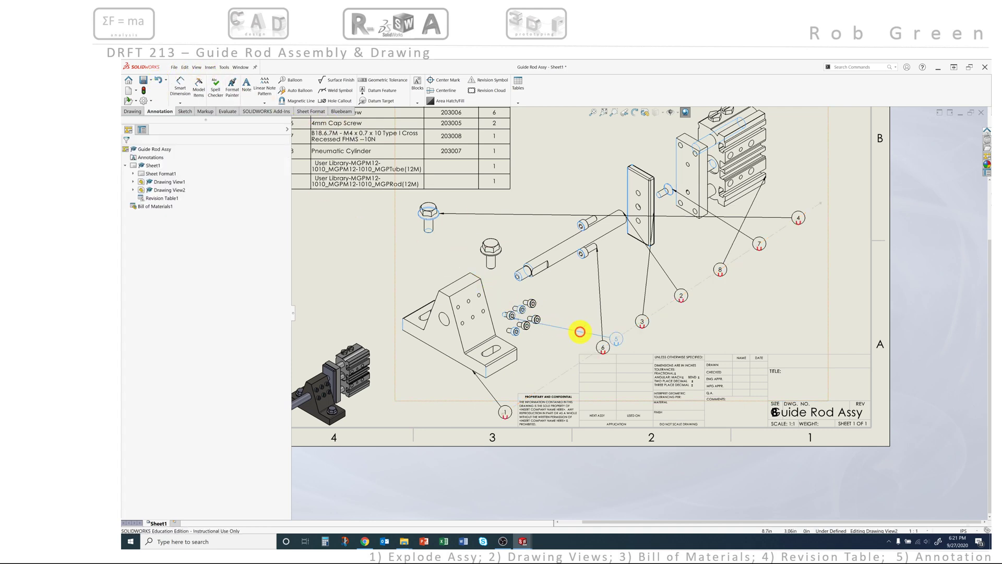
pyautogui.moveTo(613, 339); pyautogui.dragTo(558, 377)
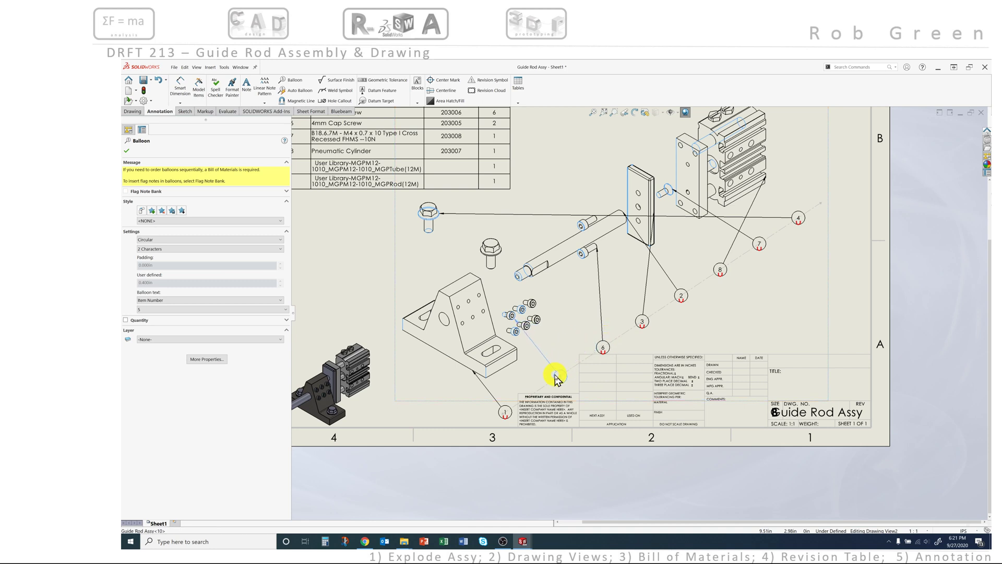
pyautogui.moveTo(555, 377); pyautogui.dragTo(558, 376)
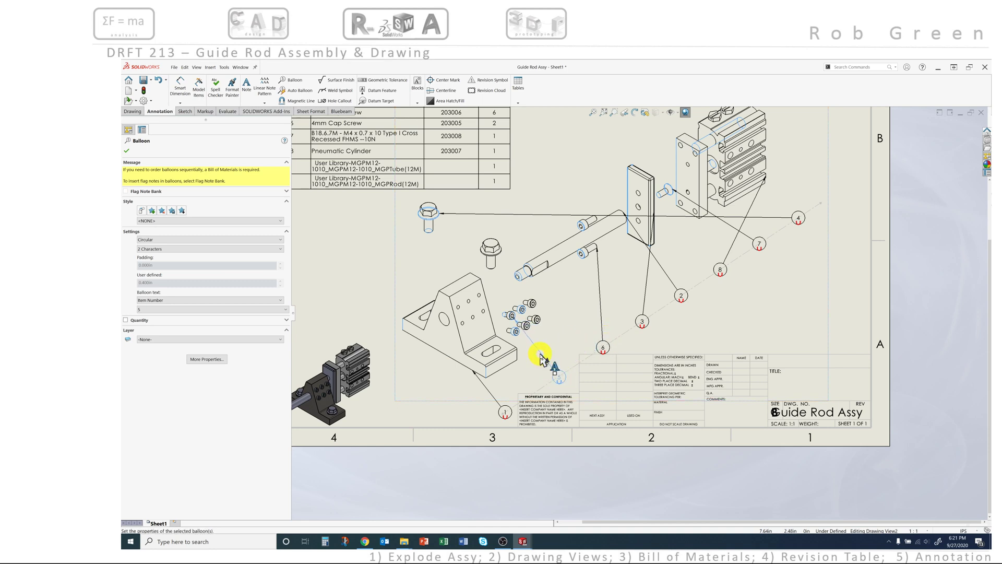
pyautogui.scroll(-2, 519, 319)
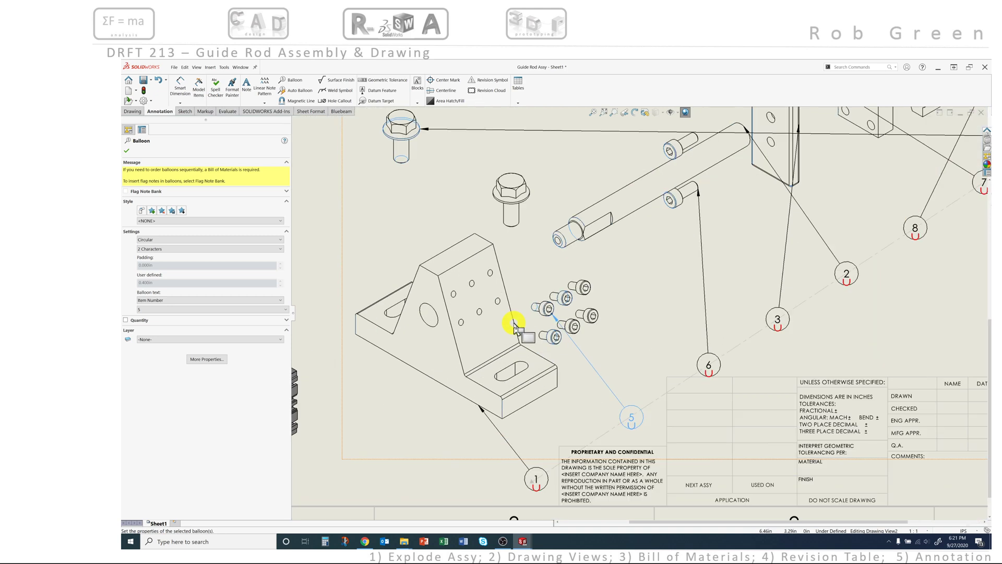
pyautogui.moveTo(550, 315)
pyautogui.mouseDown()
pyautogui.moveTo(578, 350)
pyautogui.moveTo(553, 315)
pyautogui.moveTo(572, 350)
pyautogui.moveTo(553, 317)
pyautogui.moveTo(561, 348)
pyautogui.mouseUp()
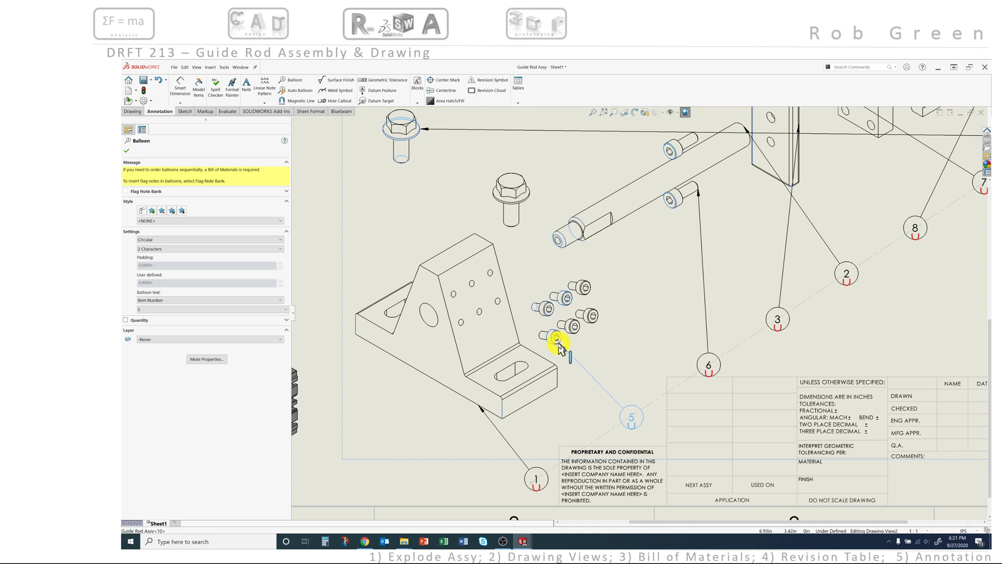
pyautogui.moveTo(559, 343); pyautogui.dragTo(557, 342)
pyautogui.scroll(5, 581, 382)
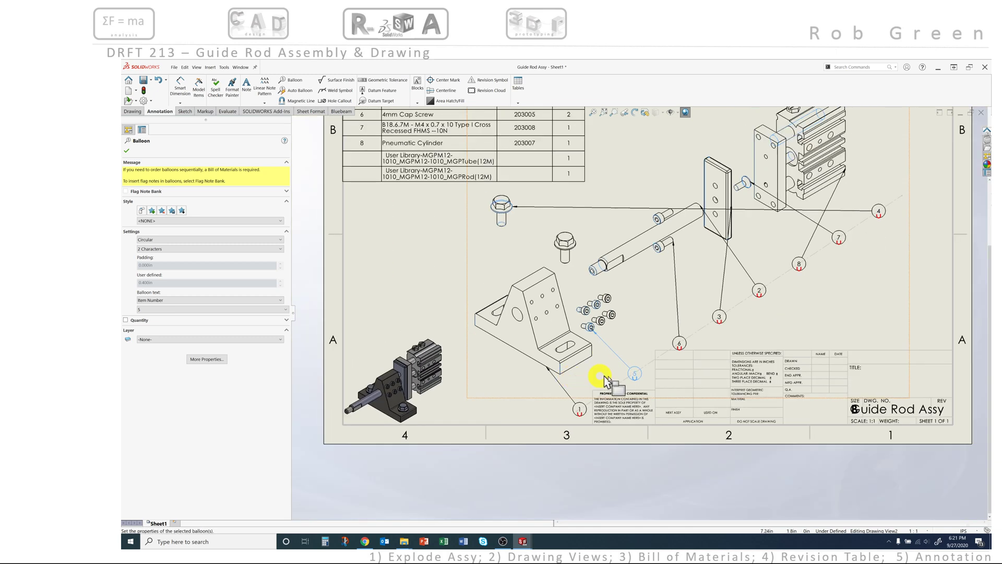
pyautogui.scroll(-3, 733, 321)
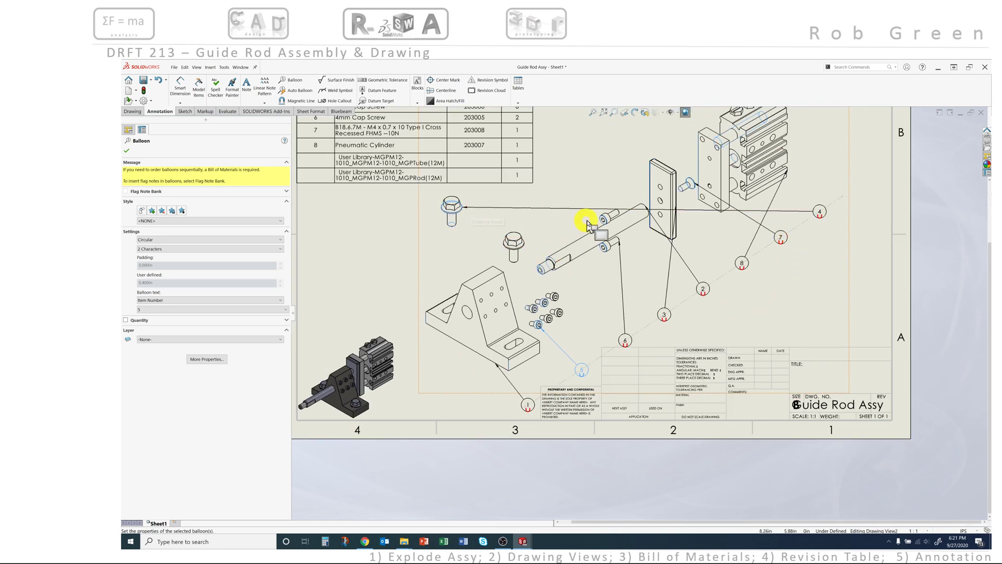
pyautogui.click(787, 211)
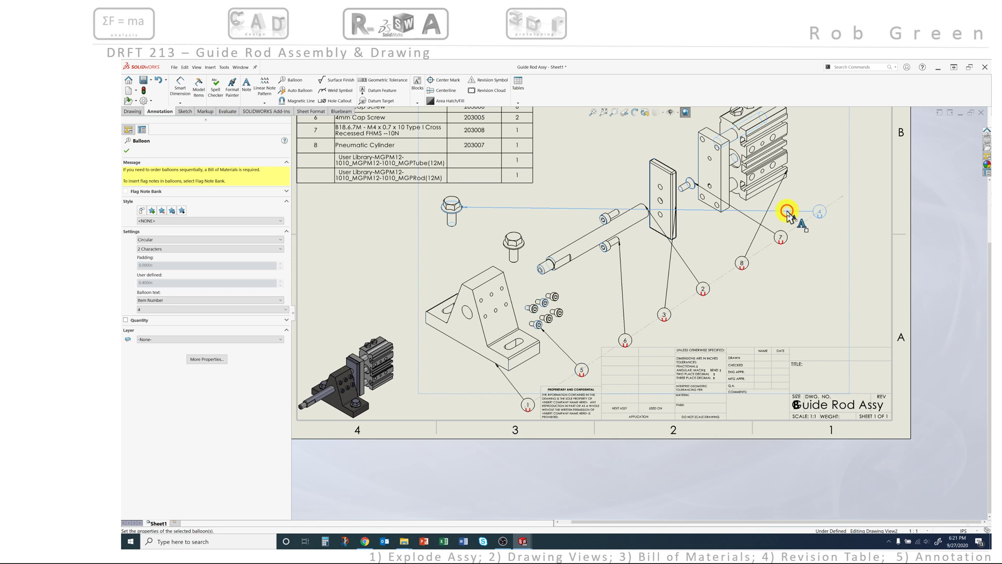
pyautogui.click(801, 215)
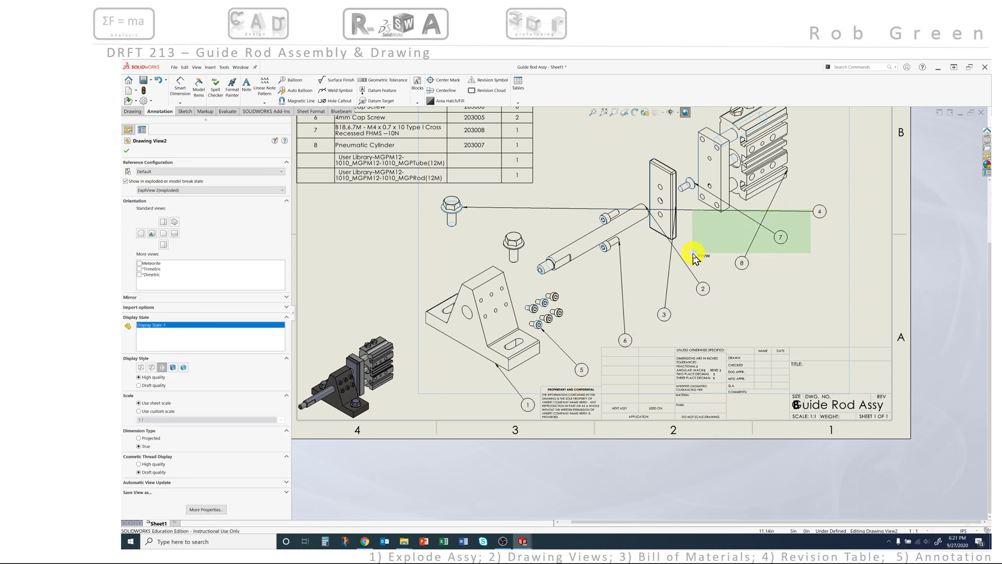
# Step: Move balloons 4 and 5 down-left and attach balloon 4's leader to the second bolt
pyautogui.moveTo(694, 255); pyautogui.dragTo(695, 256)
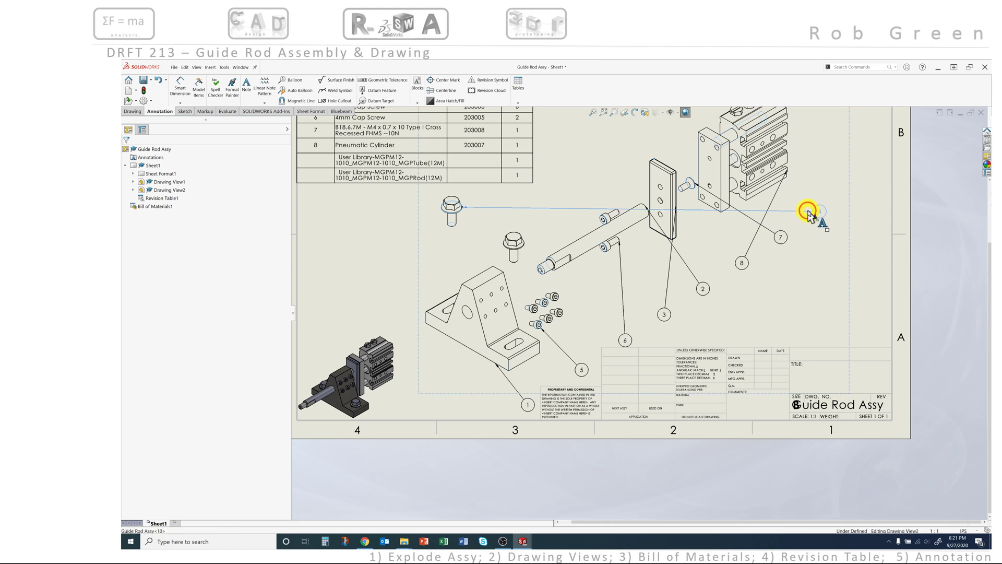
pyautogui.click(812, 212)
pyautogui.moveTo(814, 213); pyautogui.dragTo(638, 332)
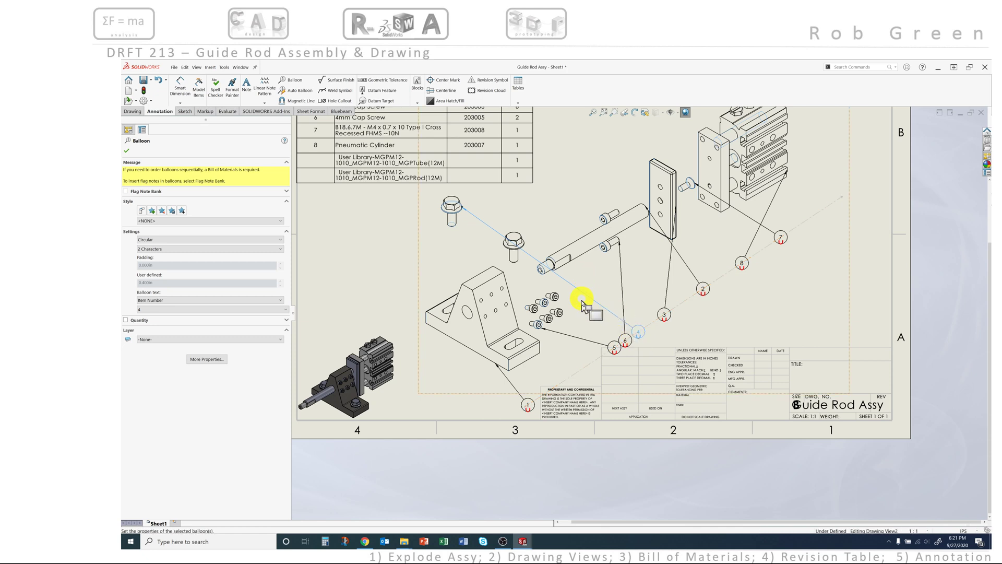
pyautogui.click(590, 342)
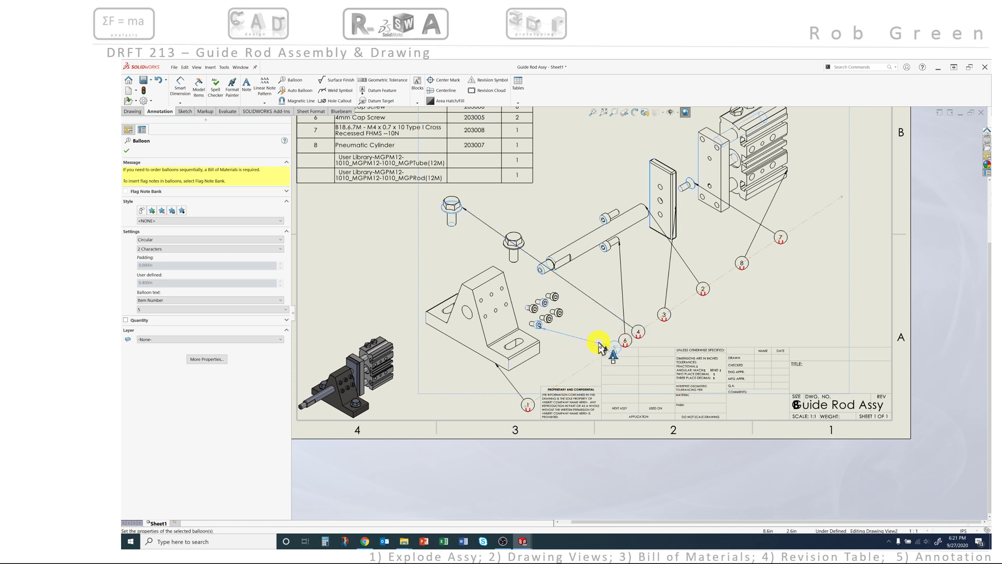
pyautogui.moveTo(607, 349); pyautogui.dragTo(575, 373)
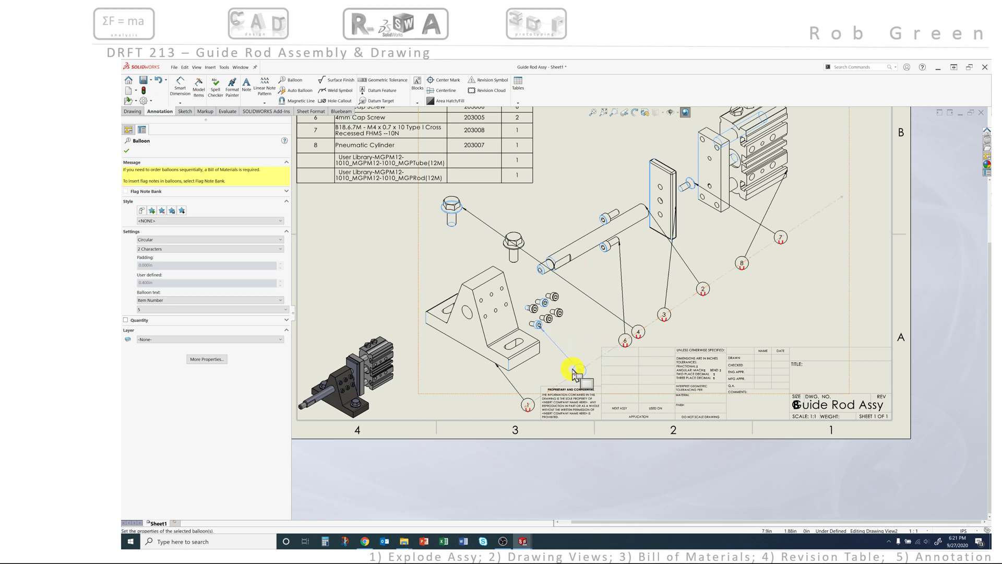
pyautogui.click(596, 305)
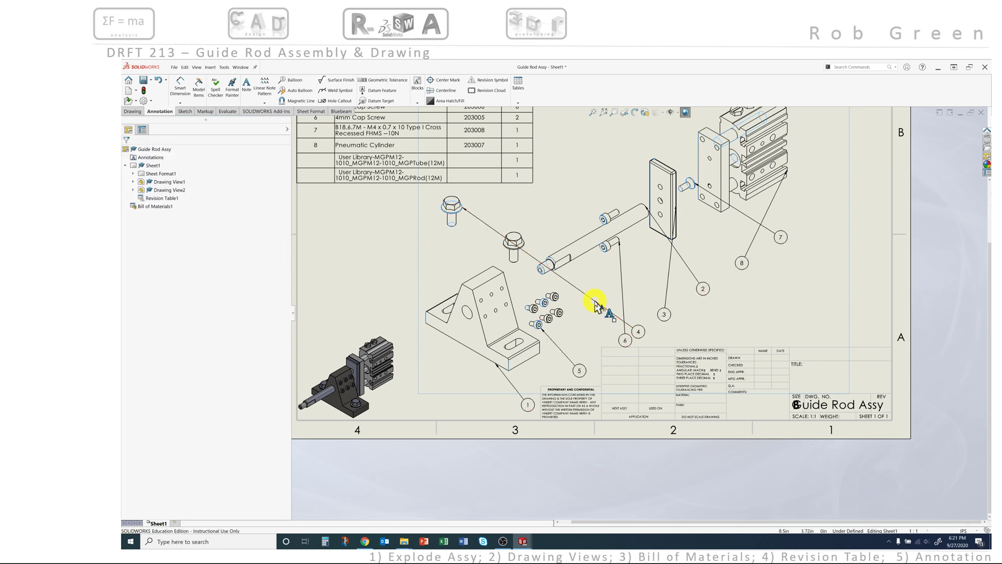
pyautogui.moveTo(596, 301); pyautogui.dragTo(627, 338)
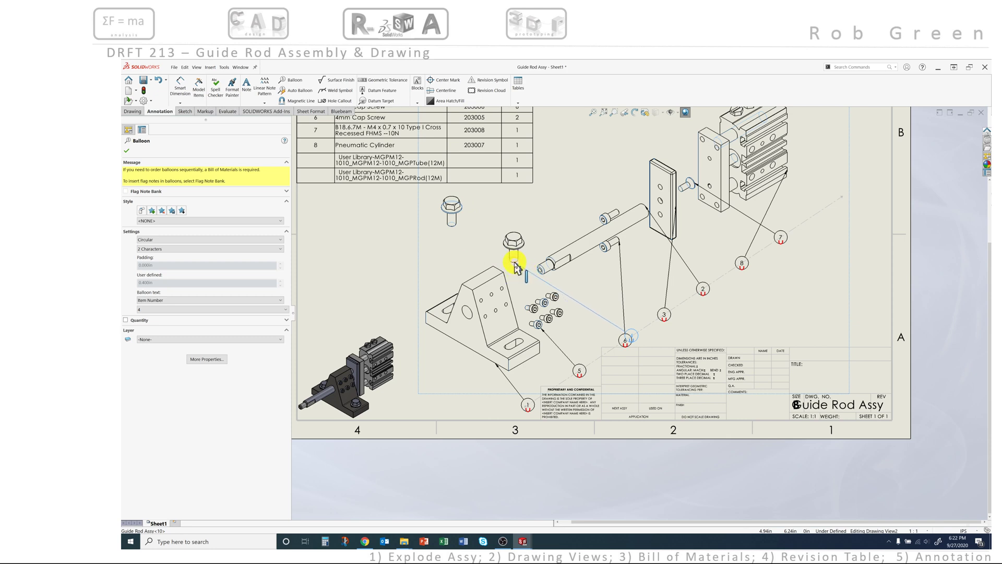
pyautogui.moveTo(515, 262); pyautogui.dragTo(516, 263)
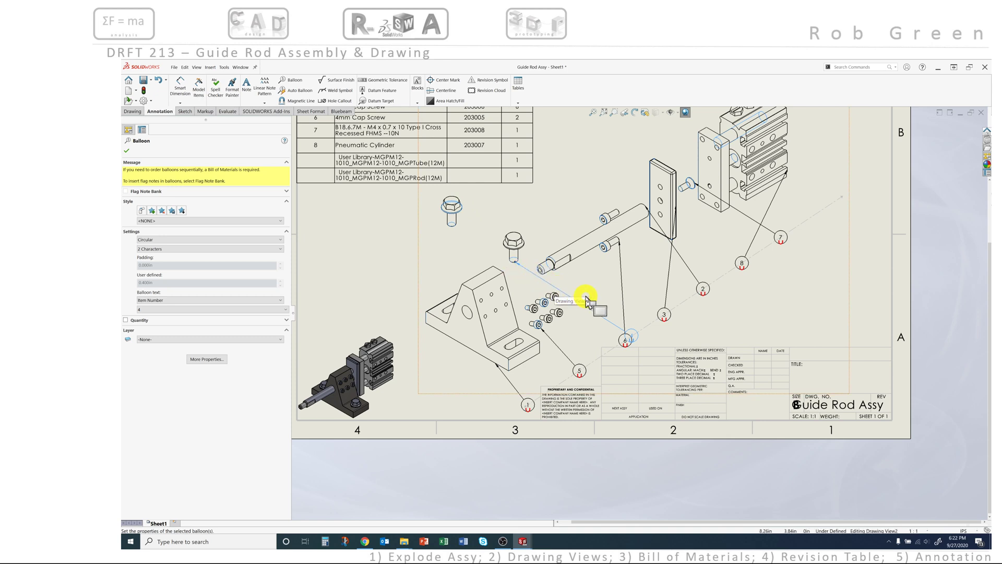
pyautogui.press('Escape')
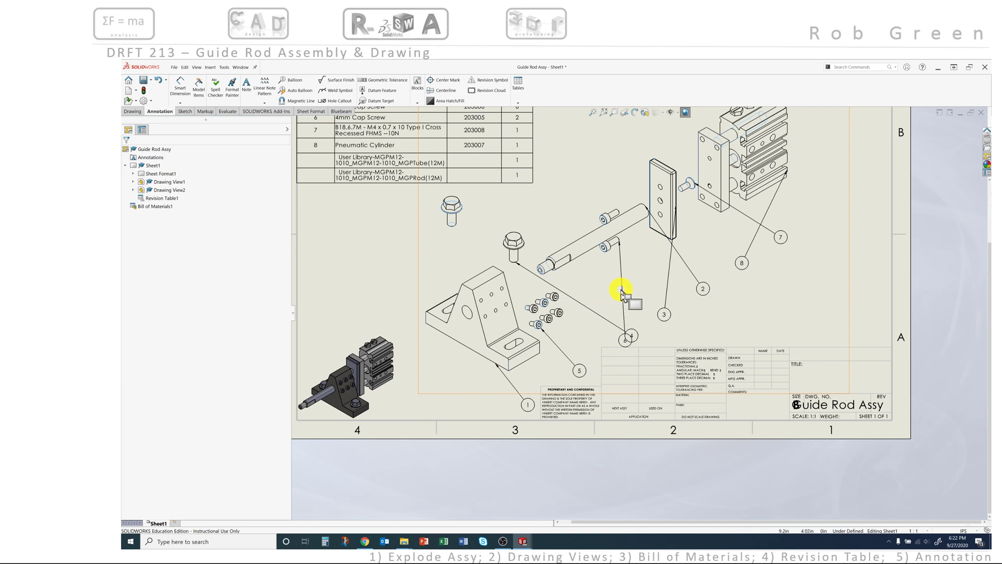
# Step: Snap balloon 4 onto the diagonal magnetic line
pyautogui.click(624, 330)
pyautogui.moveTo(620, 335); pyautogui.dragTo(647, 313)
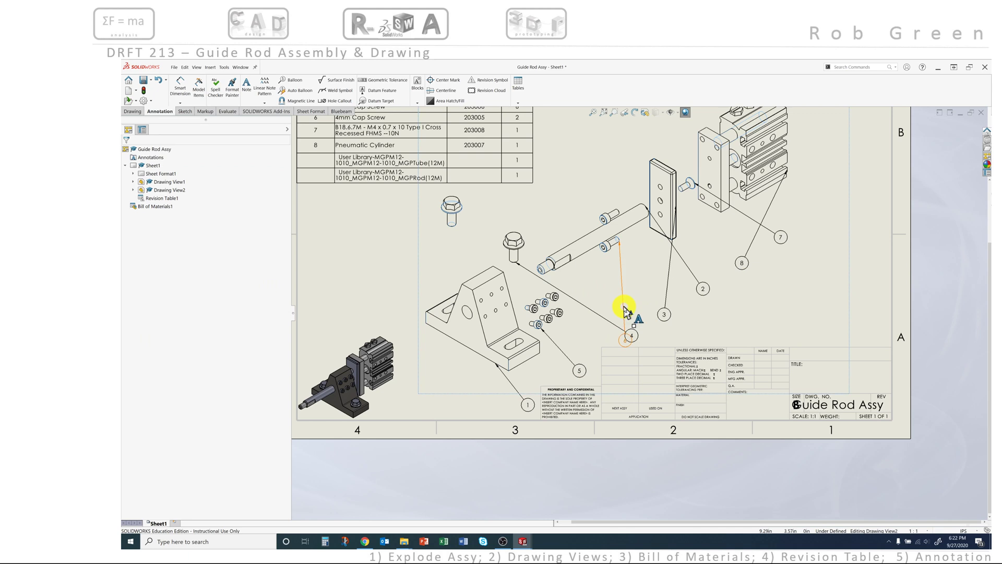
pyautogui.click(626, 330)
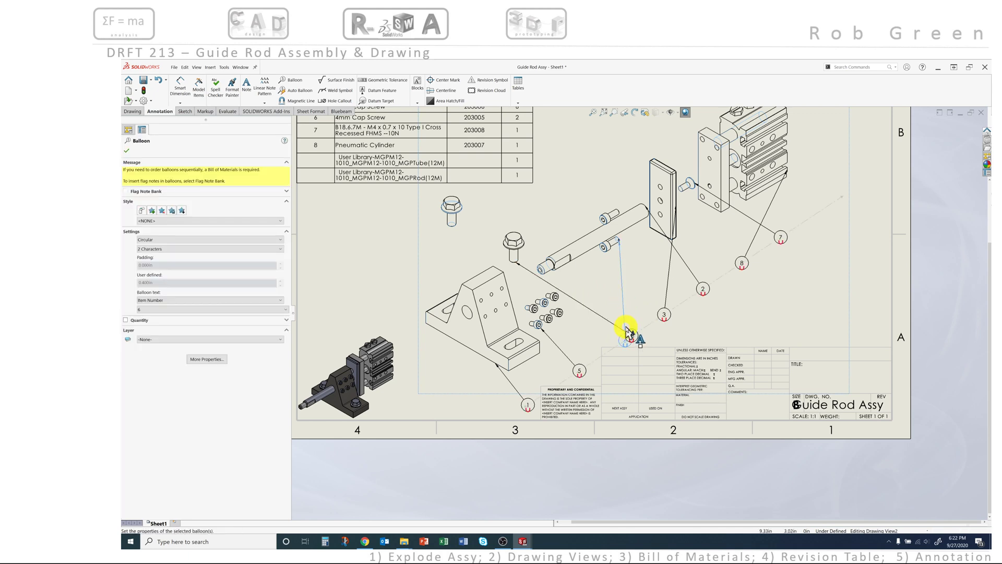
pyautogui.moveTo(626, 329); pyautogui.dragTo(663, 295)
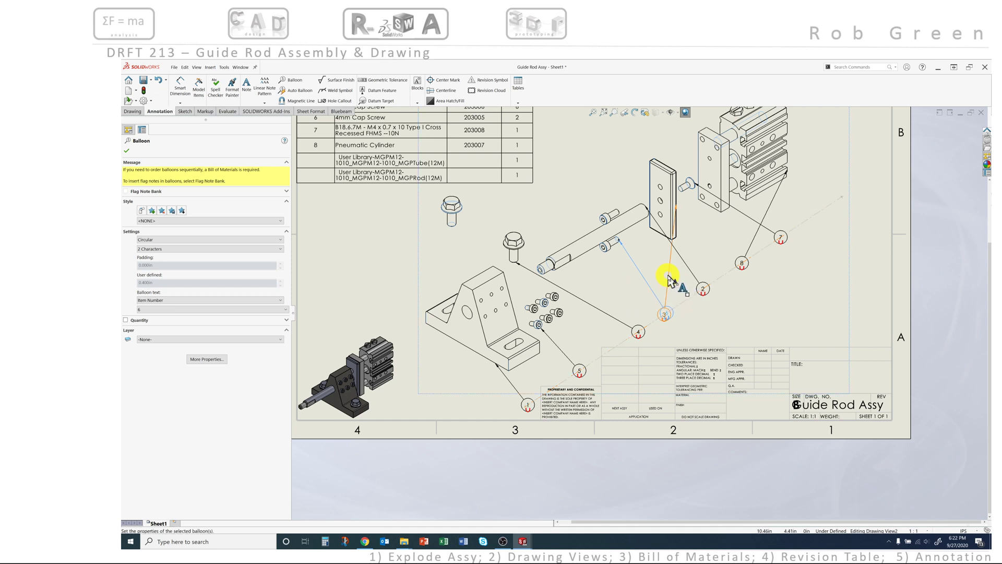
pyautogui.press('Escape')
# Step: Set balloons 3 and 2 on the magnetic line, balloon 2's leader on the rod's lower edge
pyautogui.click(670, 281)
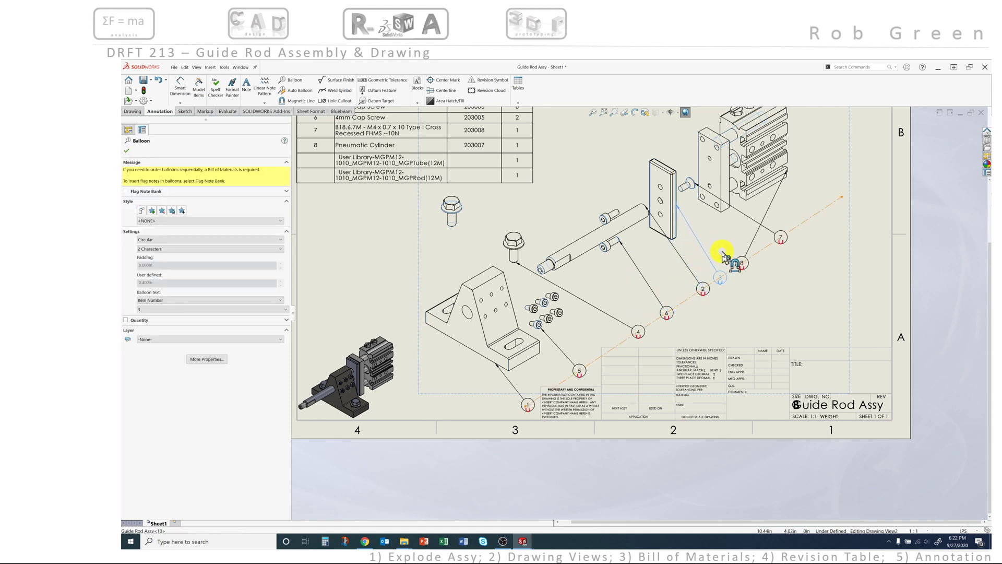
pyautogui.click(700, 255)
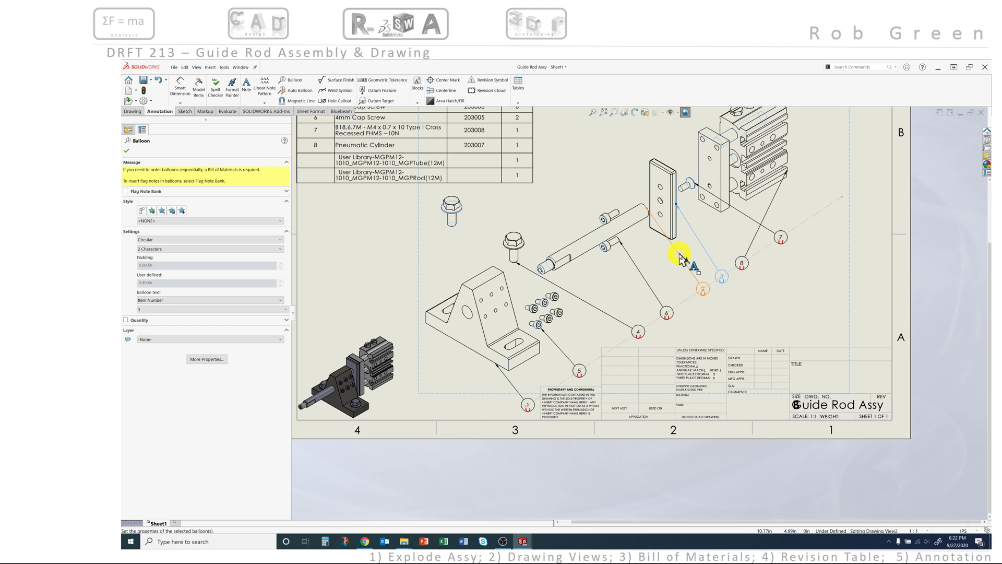
pyautogui.moveTo(682, 257); pyautogui.dragTo(676, 266)
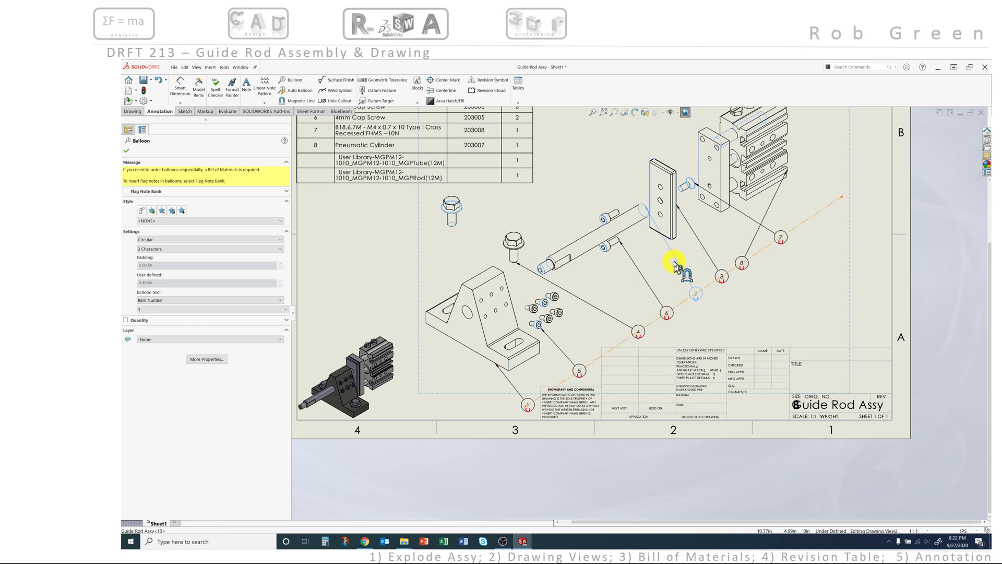
pyautogui.moveTo(646, 205); pyautogui.dragTo(636, 229)
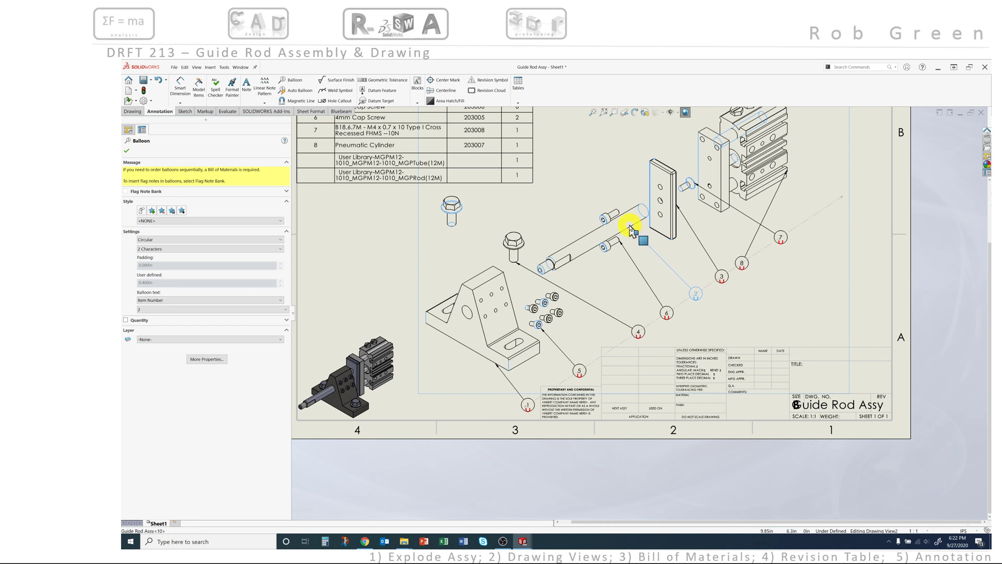
pyautogui.click(718, 309)
# Step: Slide balloon 2's leader point along the guide rod
pyautogui.scroll(-5, 639, 238)
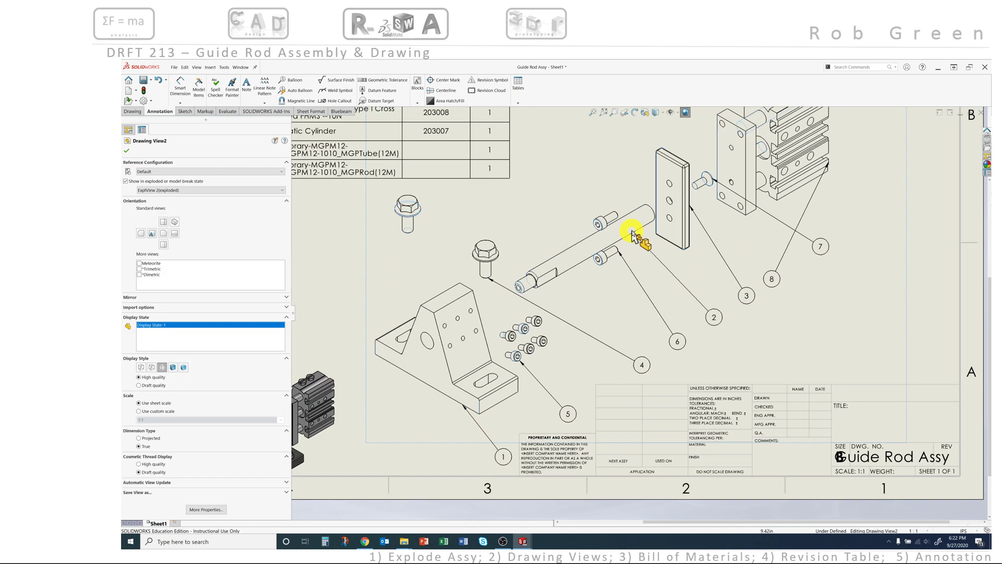
pyautogui.scroll(-2, 639, 240)
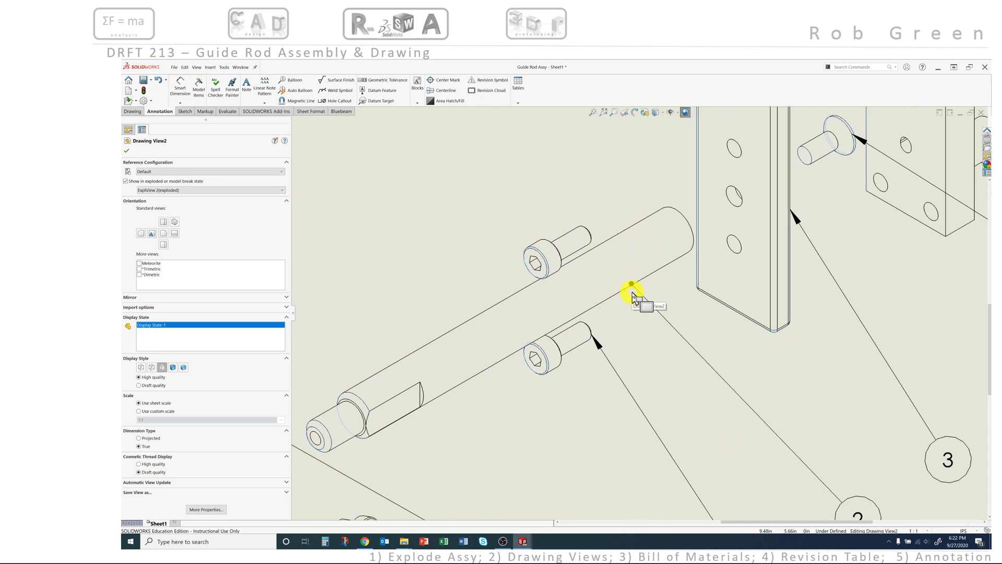
pyautogui.click(632, 287)
pyautogui.moveTo(632, 287); pyautogui.dragTo(637, 291)
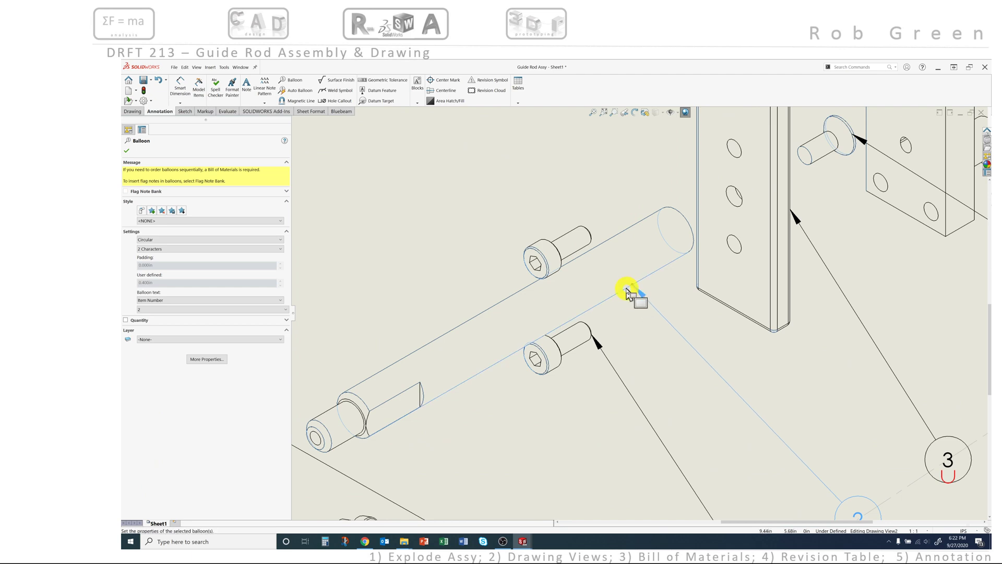
pyautogui.scroll(5, 652, 318)
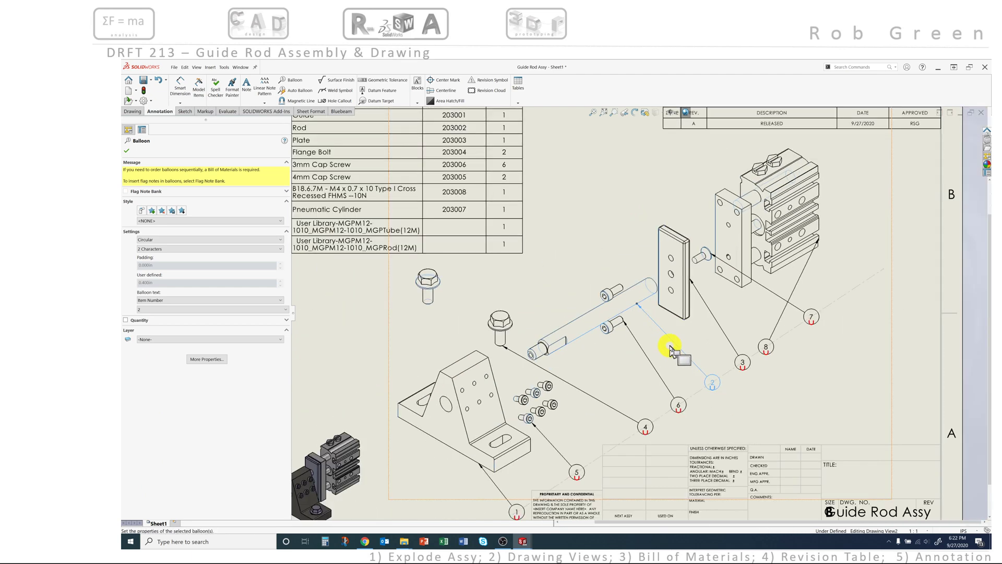
# Step: Attach balloon 6's leader to the lower cap screw head
pyautogui.click(646, 357)
pyautogui.scroll(-3, 623, 326)
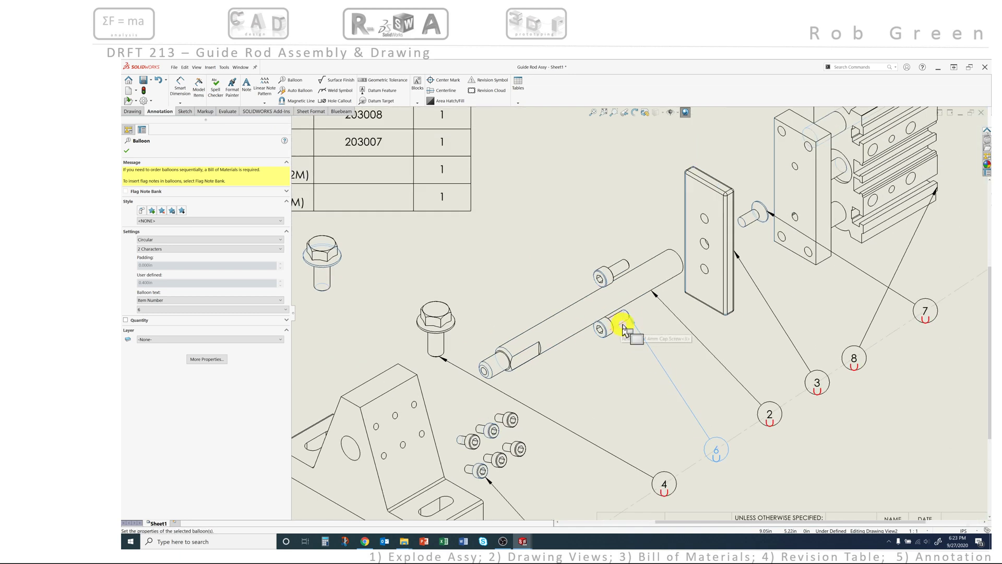
pyautogui.moveTo(633, 320); pyautogui.dragTo(609, 339)
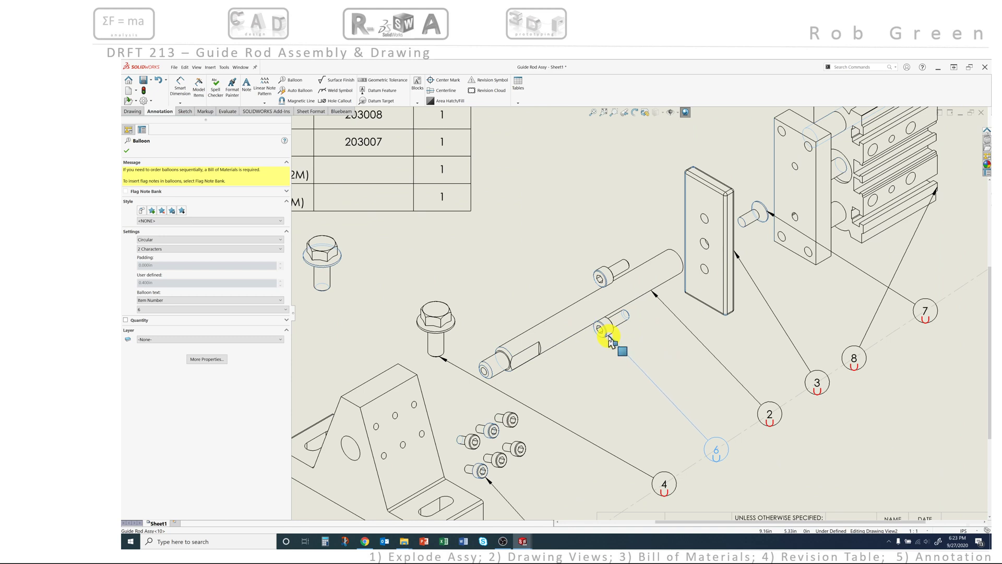
pyautogui.moveTo(609, 340); pyautogui.dragTo(609, 338)
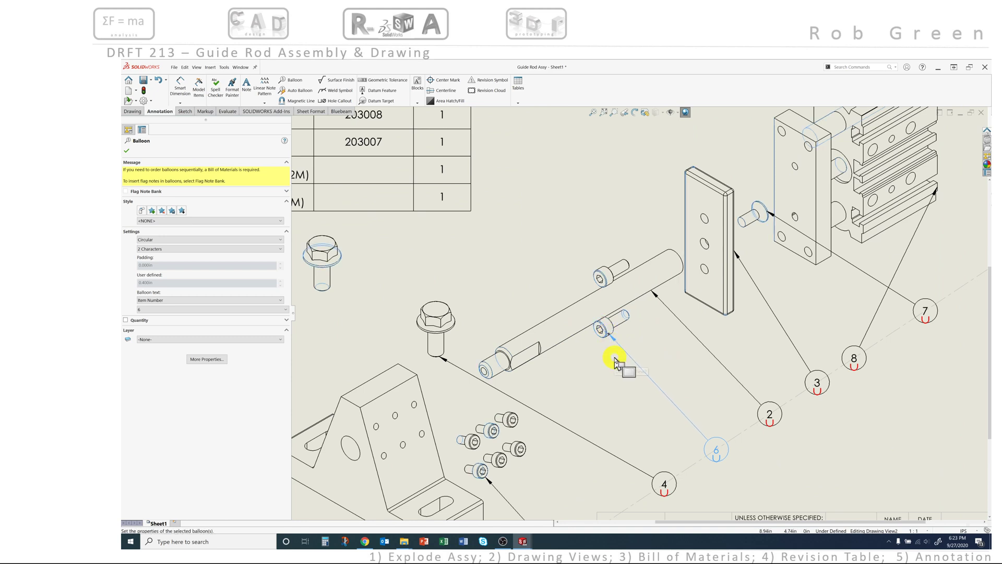
pyautogui.click(616, 362)
pyautogui.scroll(3, 617, 360)
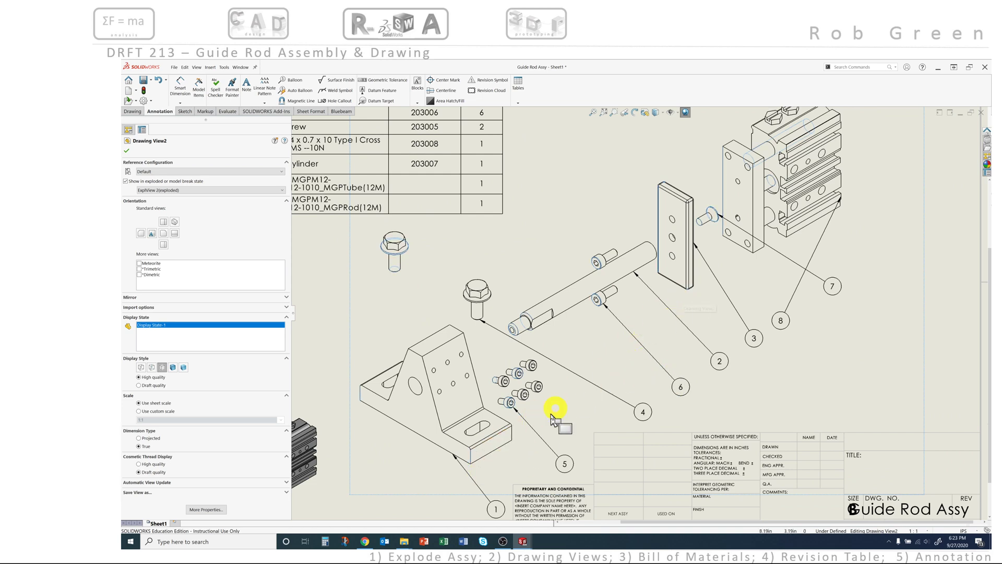
pyautogui.scroll(2, 711, 285)
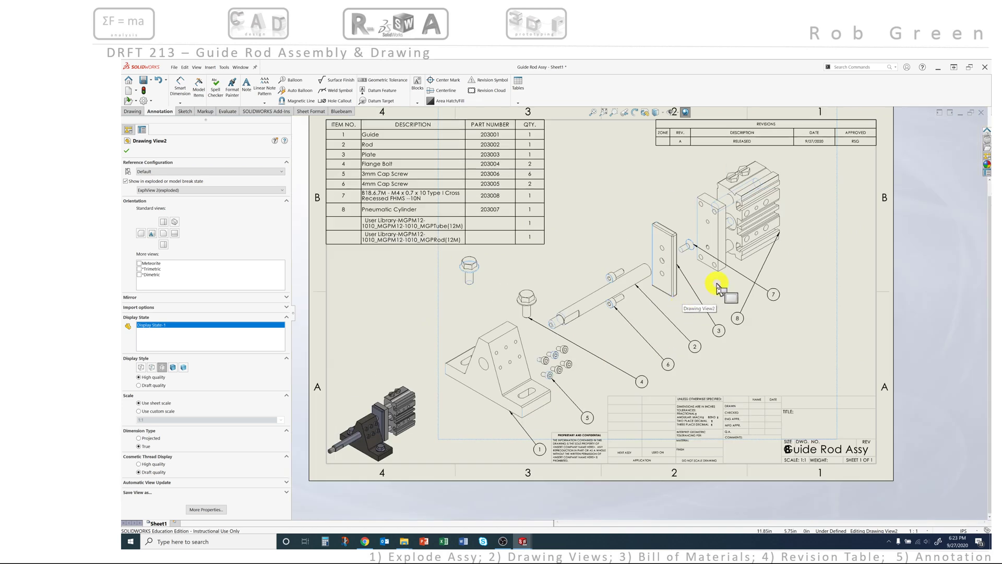
pyautogui.scroll(-1, 718, 286)
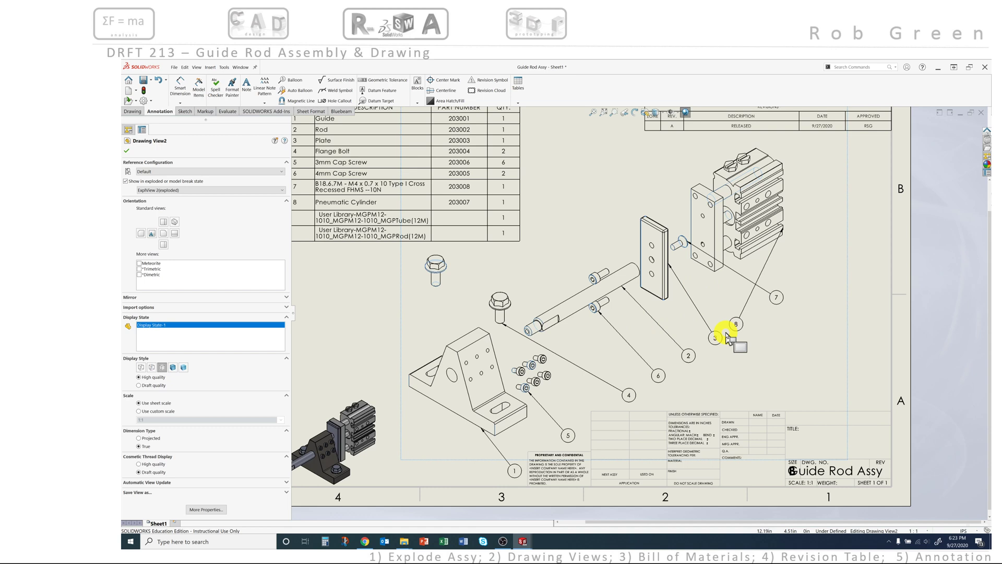
# Step: Reorder balloons 7 and 8 along the diagonal and attach balloon 7's leader to the pin end
pyautogui.click(737, 321)
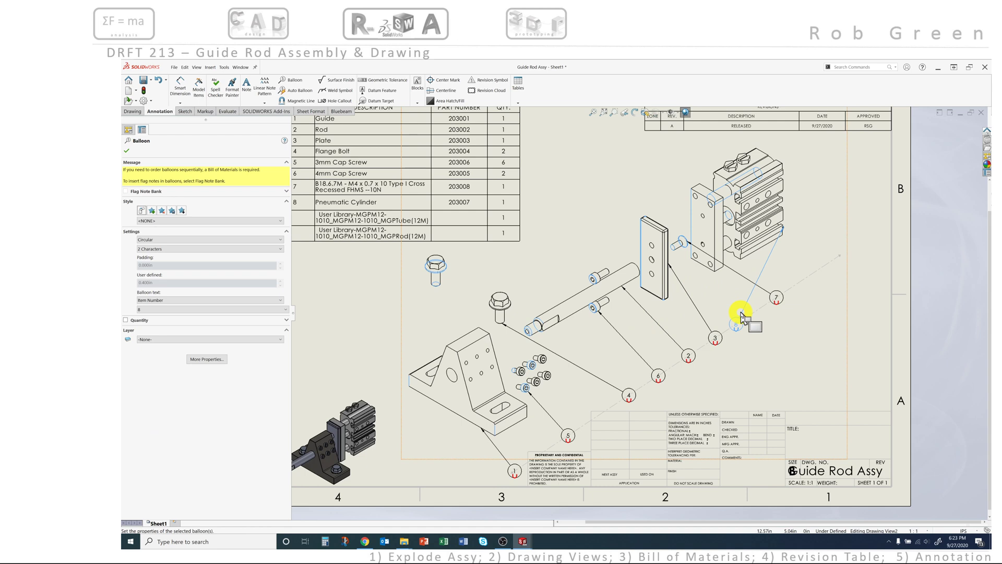
pyautogui.moveTo(742, 312)
pyautogui.mouseDown()
pyautogui.moveTo(823, 246)
pyautogui.moveTo(786, 263)
pyautogui.mouseUp()
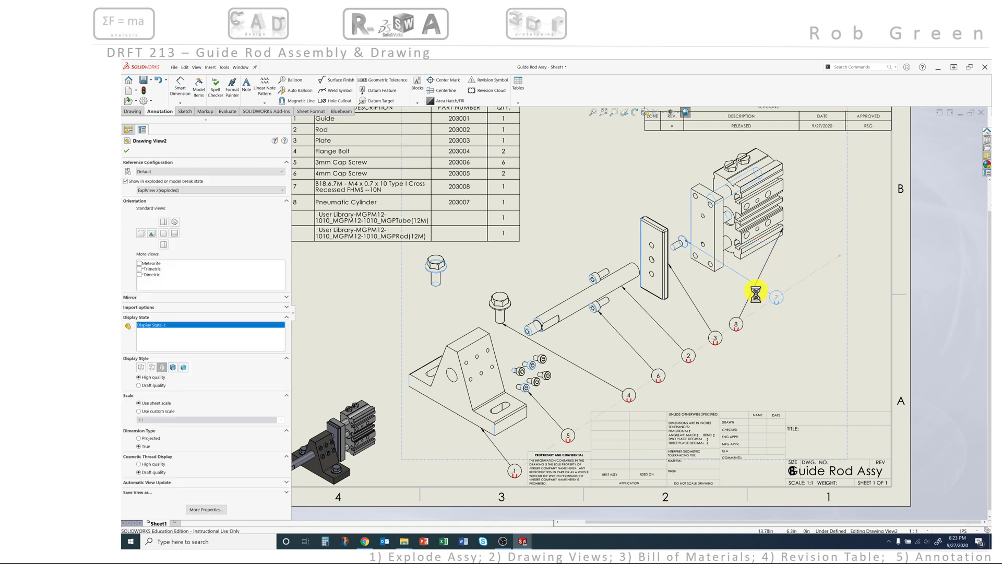
pyautogui.moveTo(746, 312); pyautogui.dragTo(824, 256)
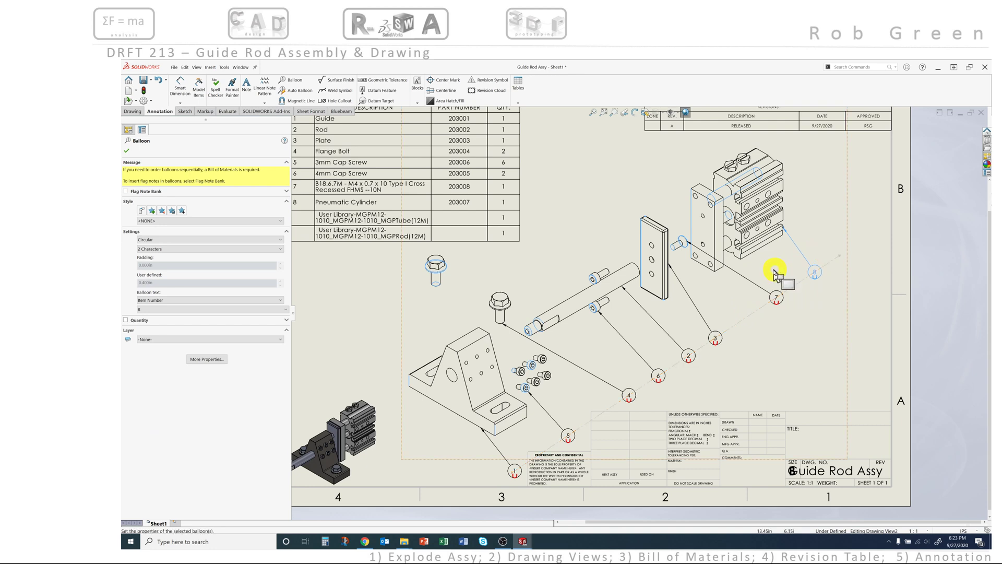
pyautogui.moveTo(748, 281); pyautogui.dragTo(725, 295)
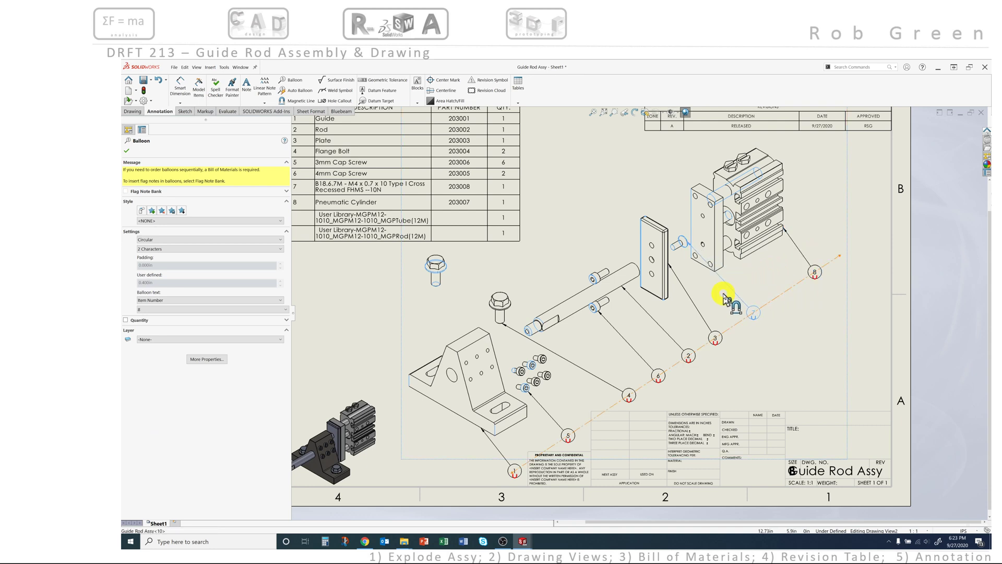
pyautogui.scroll(-2, 691, 252)
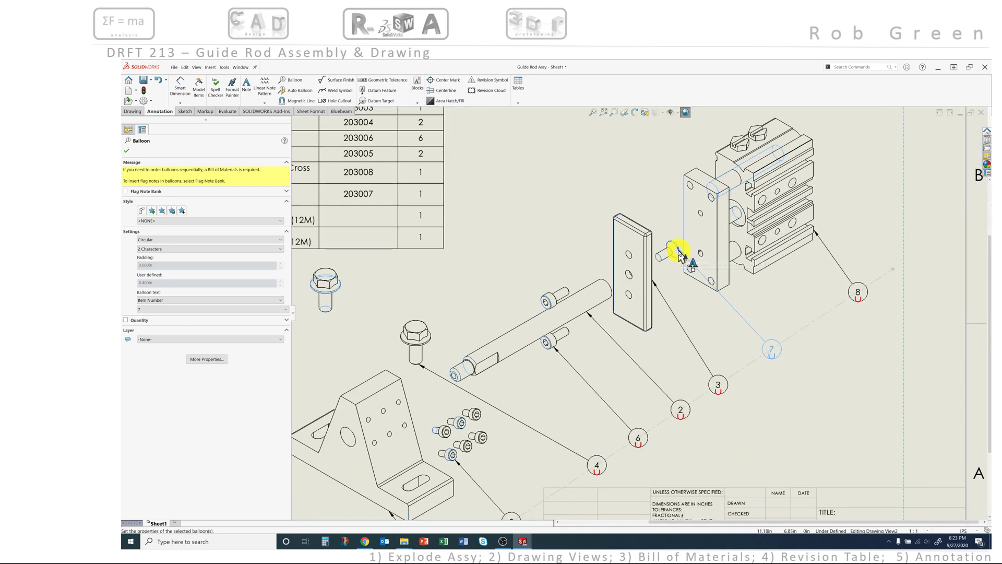
pyautogui.moveTo(679, 253); pyautogui.dragTo(662, 261)
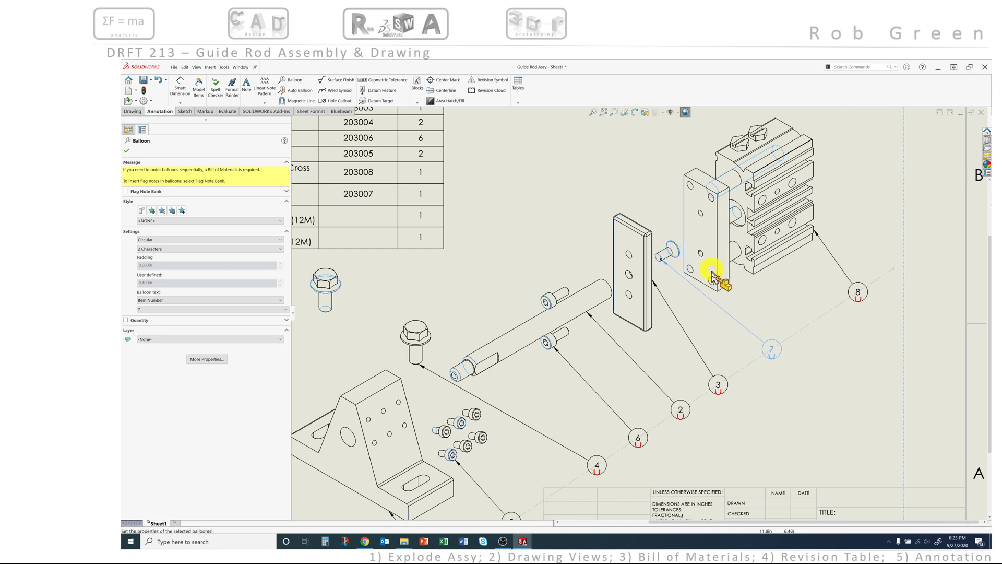
pyautogui.click(767, 292)
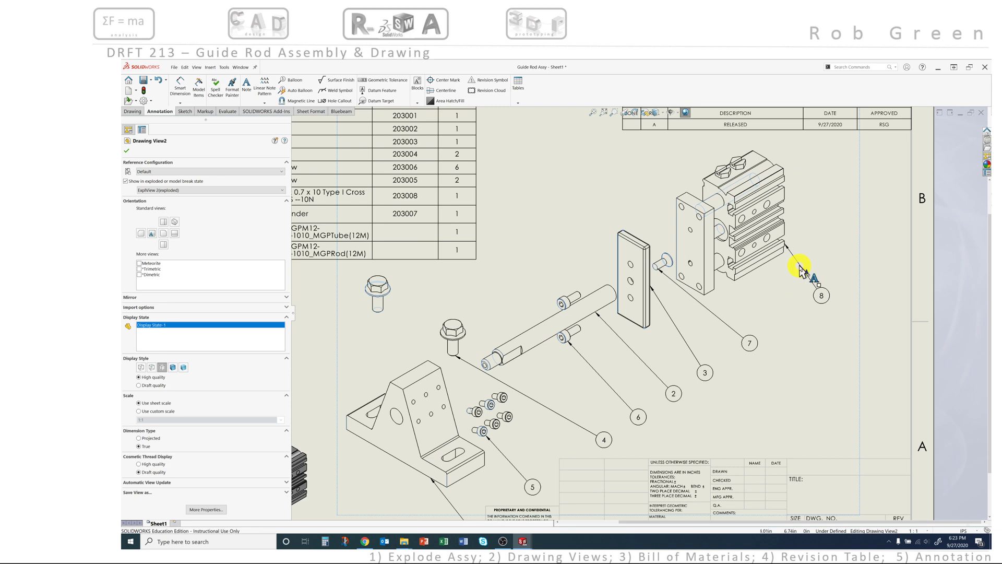
# Step: Bring balloon 8 onto the balloon line with its leader on the cylinder
pyautogui.click(818, 294)
pyautogui.moveTo(813, 288); pyautogui.dragTo(780, 306)
pyautogui.moveTo(784, 247); pyautogui.dragTo(741, 279)
pyautogui.click(750, 298)
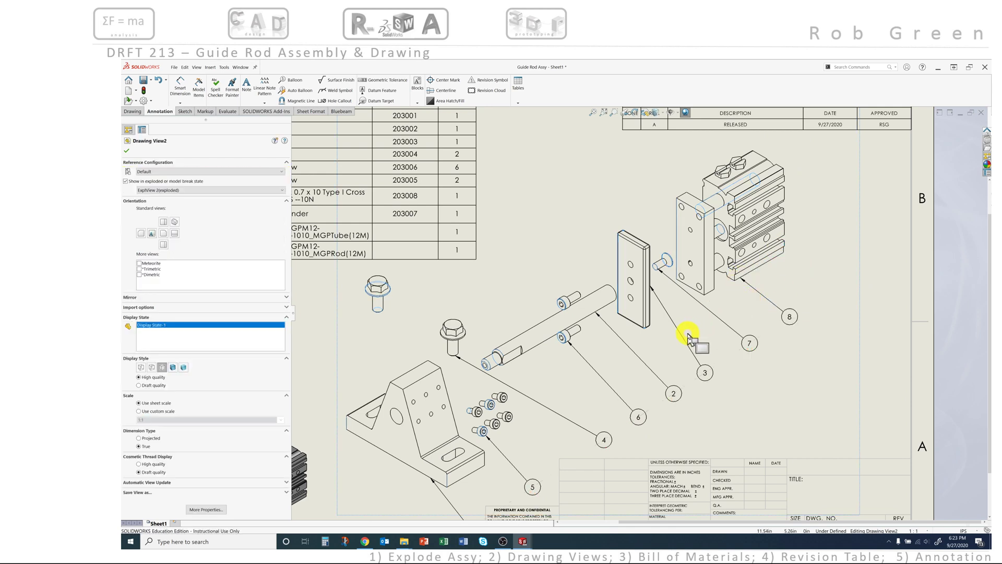
# Step: Slide balloon 3's leader down the plate's edge
pyautogui.click(652, 287)
pyautogui.moveTo(653, 291); pyautogui.dragTo(651, 320)
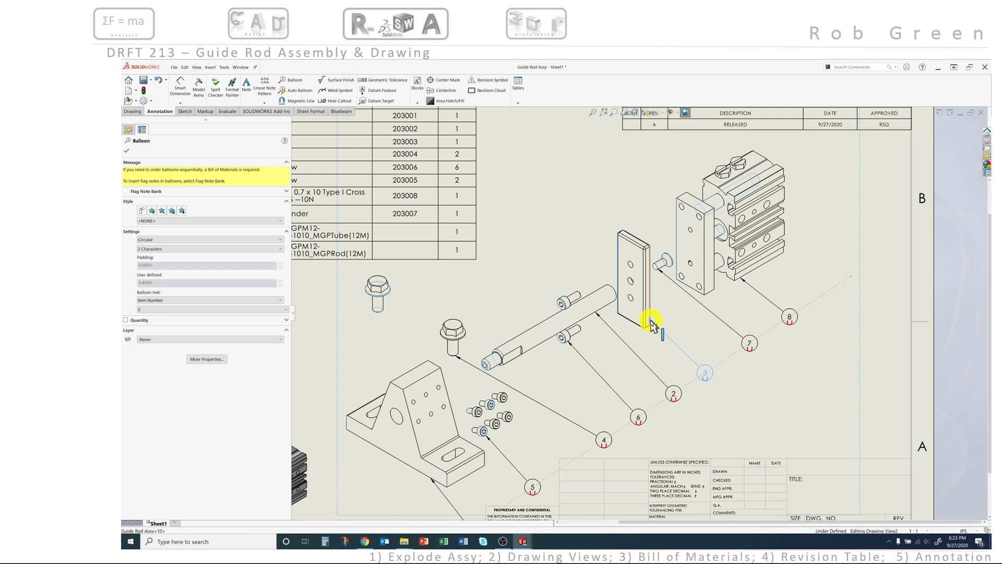
pyautogui.click(793, 382)
pyautogui.scroll(3, 793, 382)
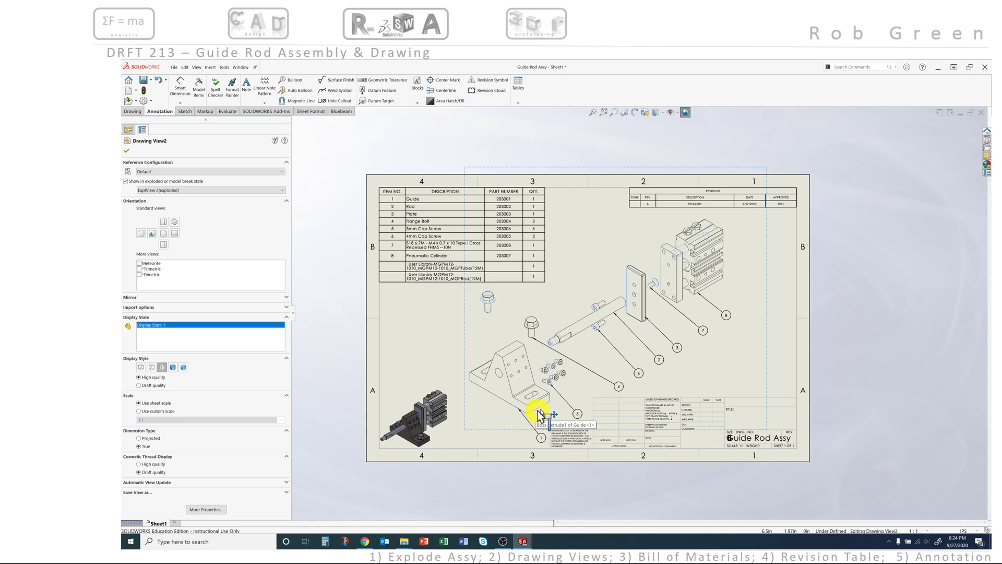
# Step: Close the Drawing View2 PropertyManager, leaving the finished ballooned Guide Rod Assy sheet
pyautogui.click(817, 316)
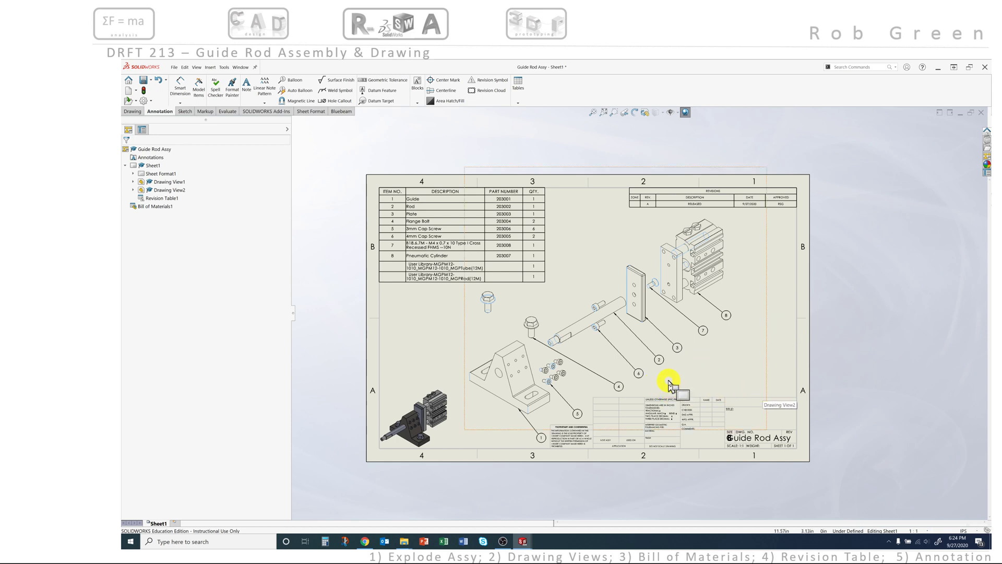
pyautogui.click(845, 235)
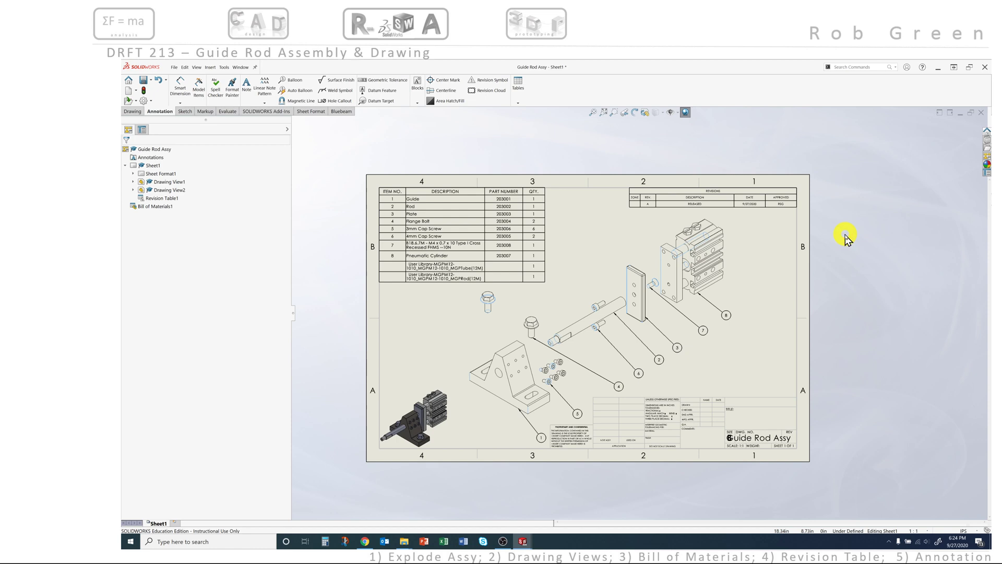